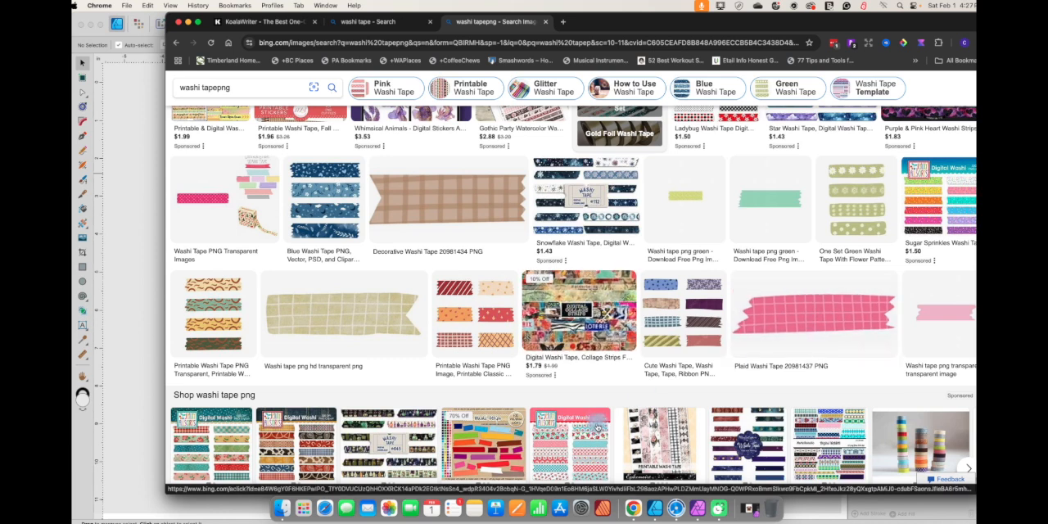
Step: Switch to Affinity Designer and draw a wide rectangle about 6.8 by 1.3 inches near the top of the blank page
left_click(654, 509)
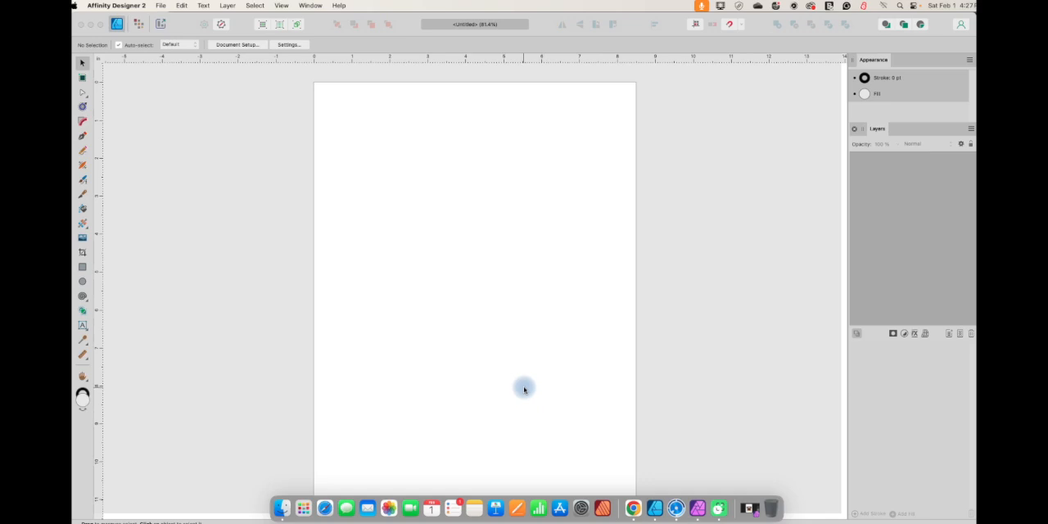
key("super+equal")
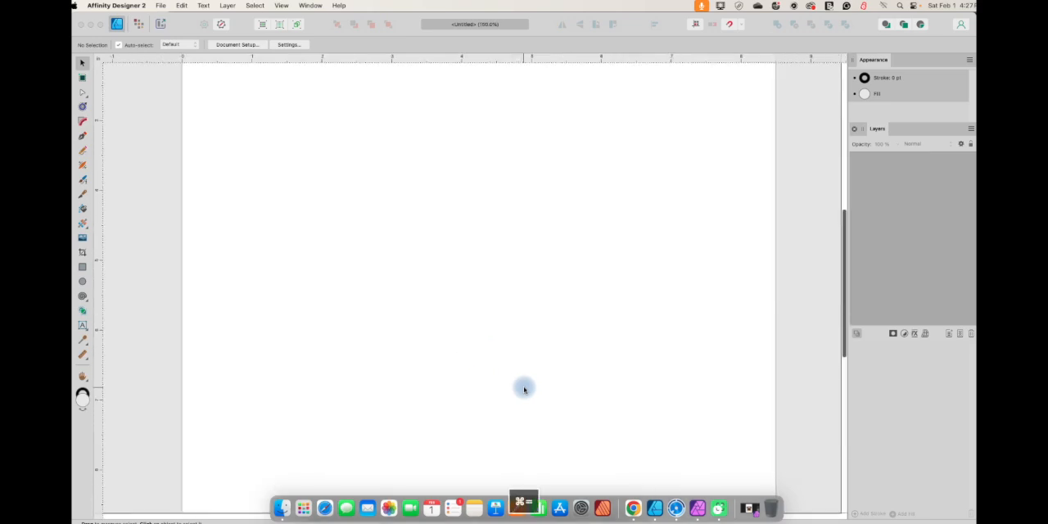
scroll(519, 358, "up", 3)
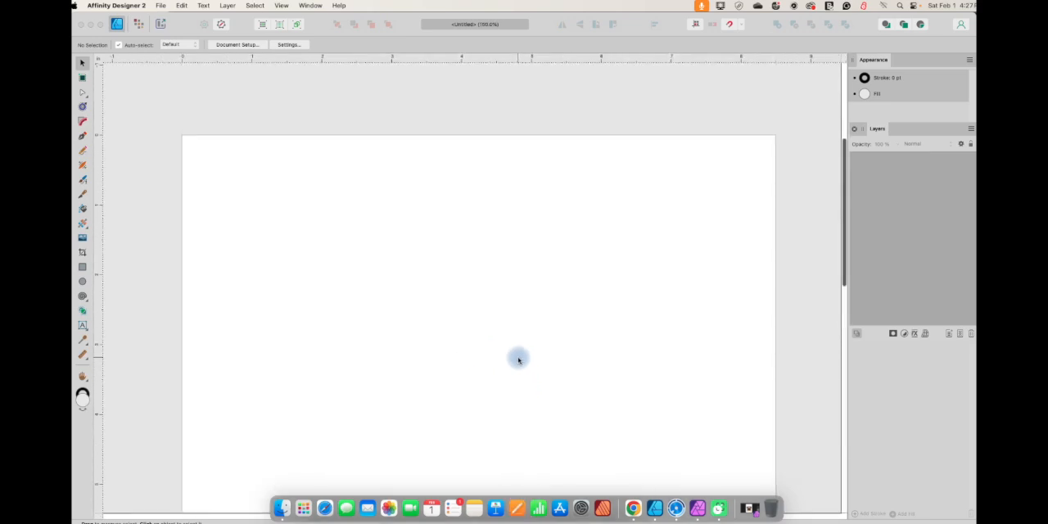
scroll(508, 340, "down", 2)
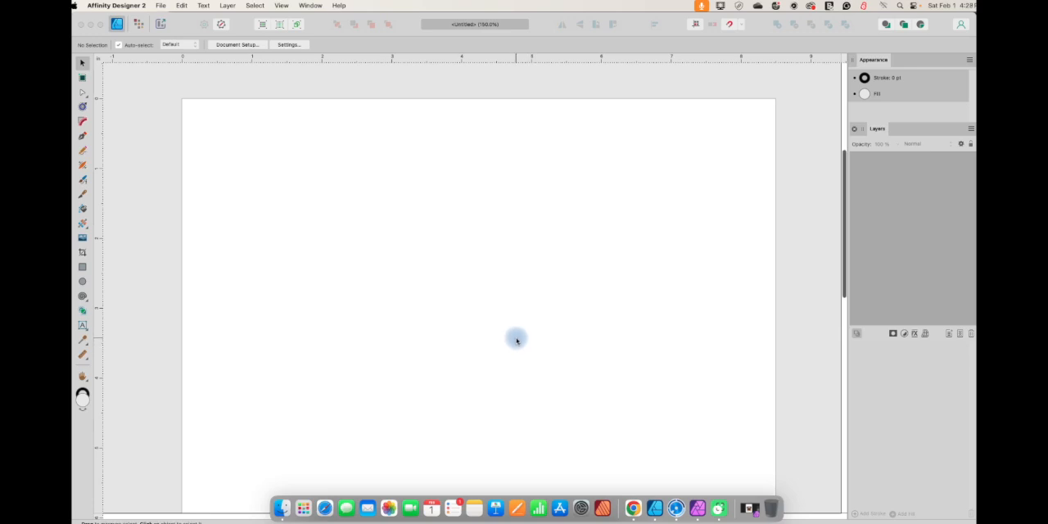
left_click(82, 267)
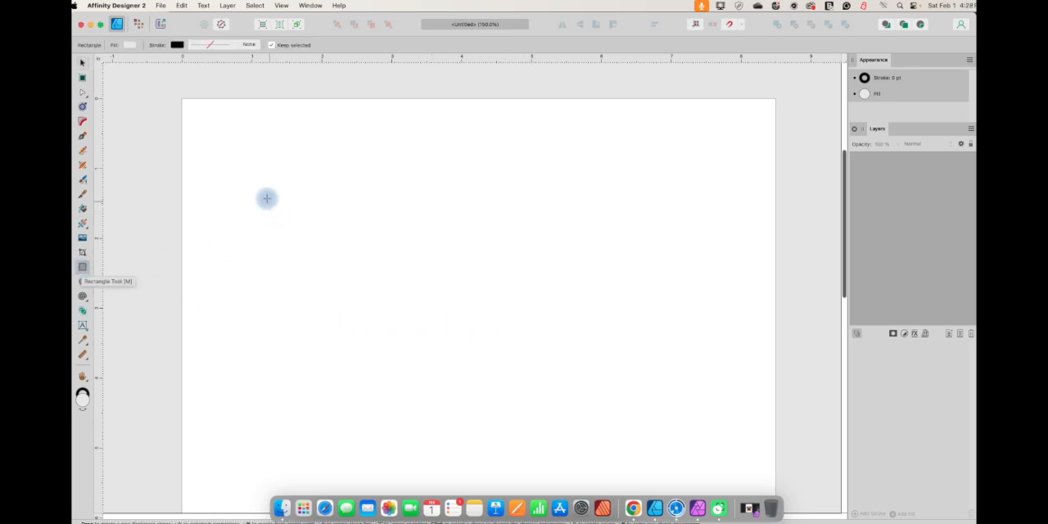
left_click_drag(244, 180, 717, 272)
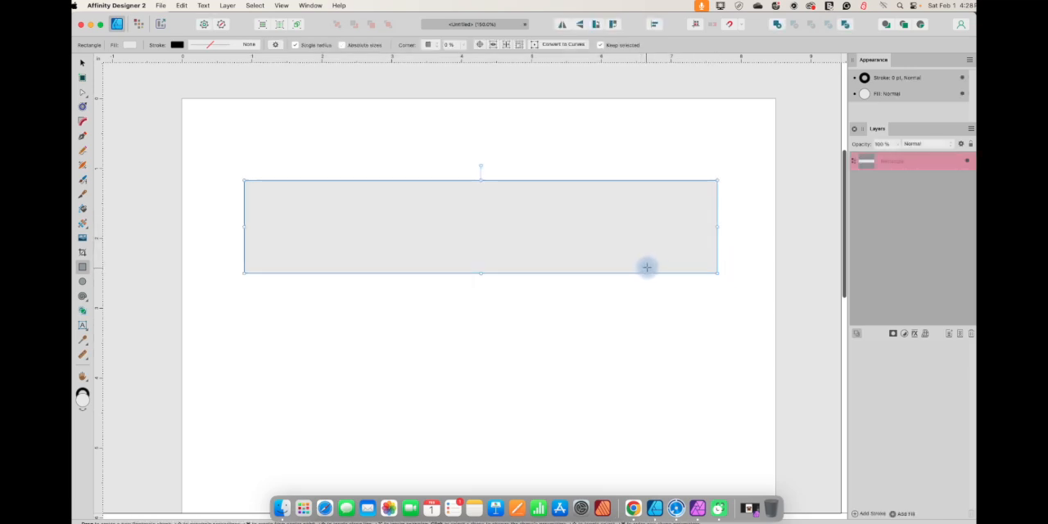
Step: Remove the rectangle's stroke and convert the shape to curves
left_click(179, 45)
left_click(278, 56)
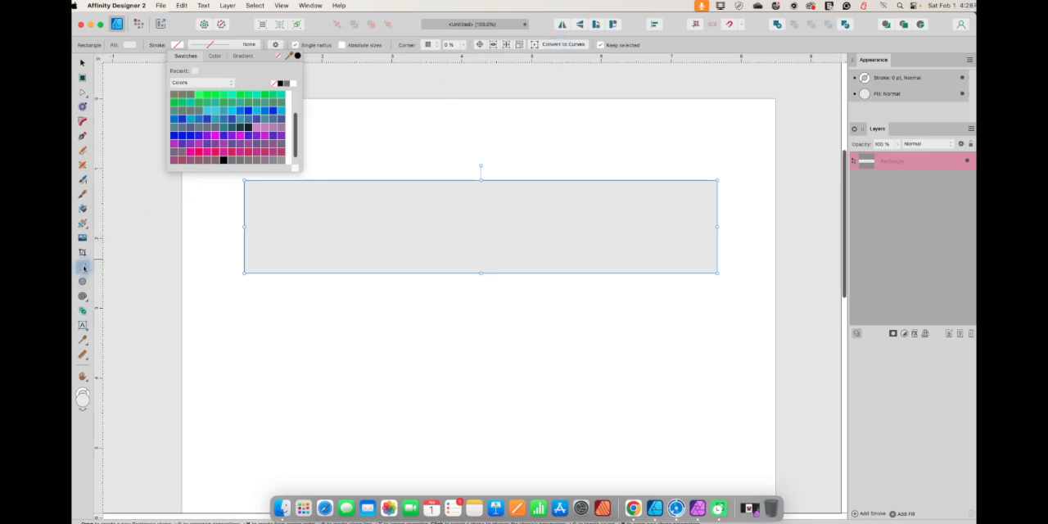
left_click(83, 64)
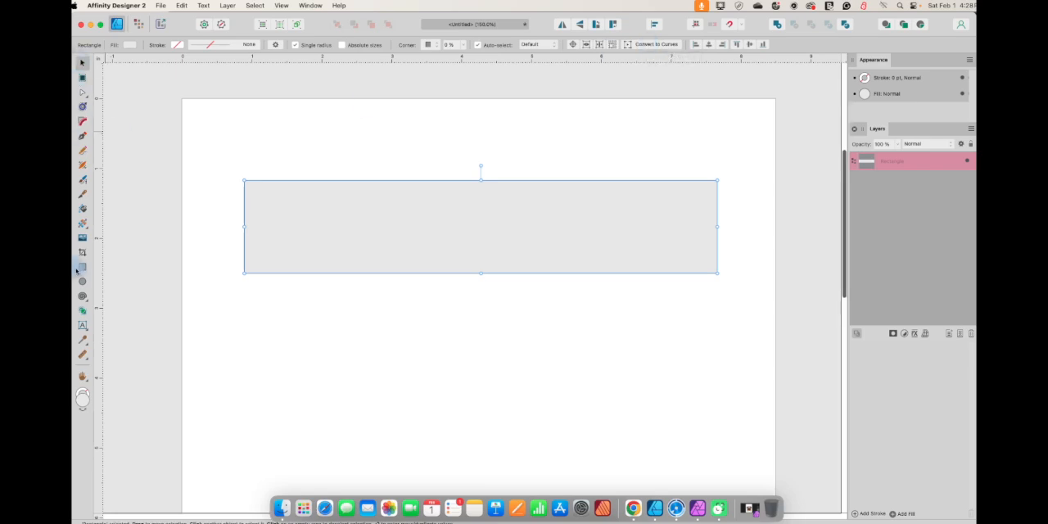
left_click(653, 45)
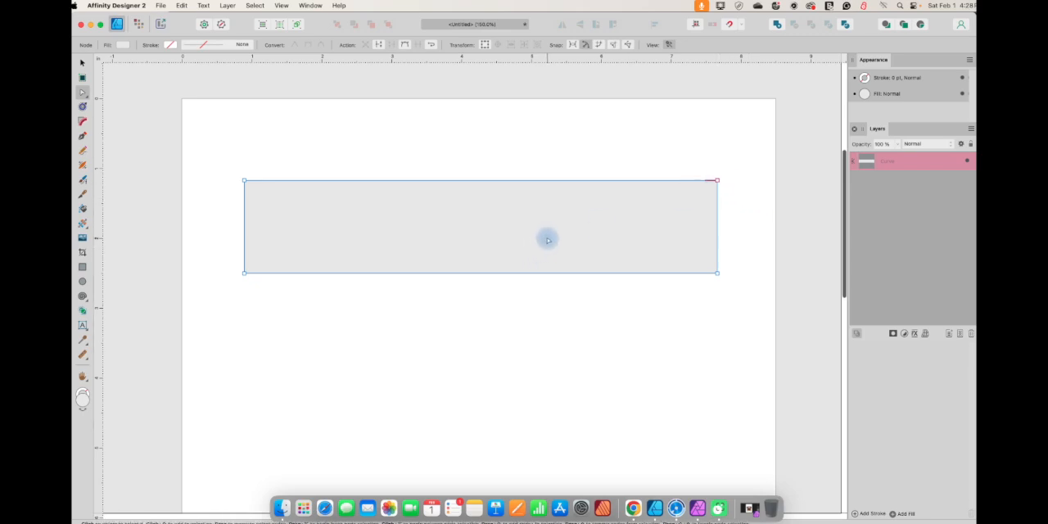
Step: Add six nodes spaced down the right edge of the rectangle with the Node tool
left_click(81, 96)
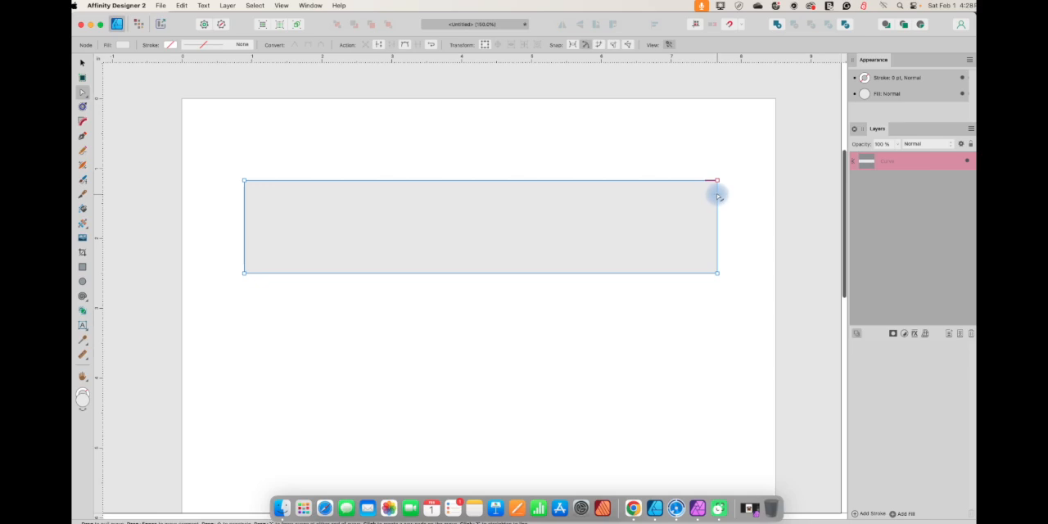
left_click(716, 195)
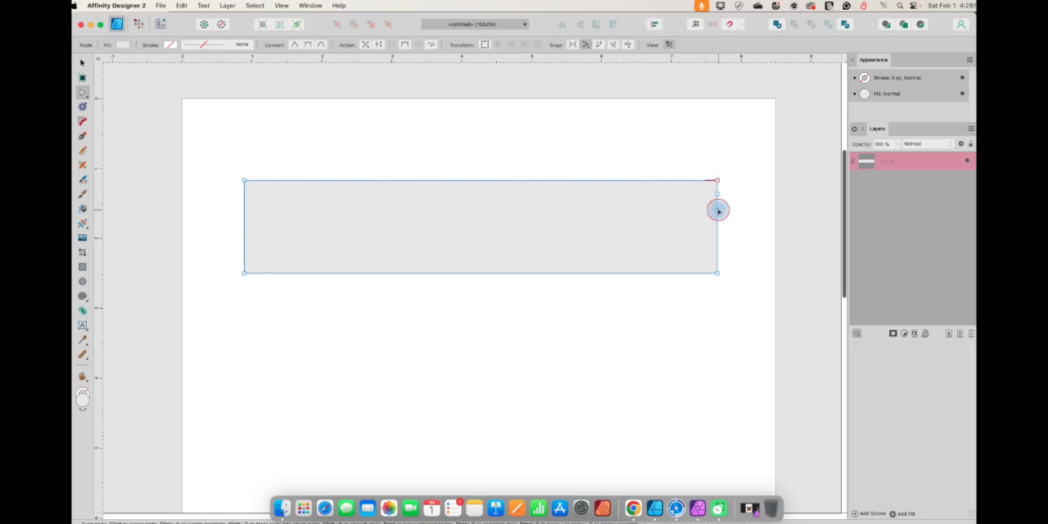
left_click(719, 227)
left_click(719, 238)
left_click(718, 254)
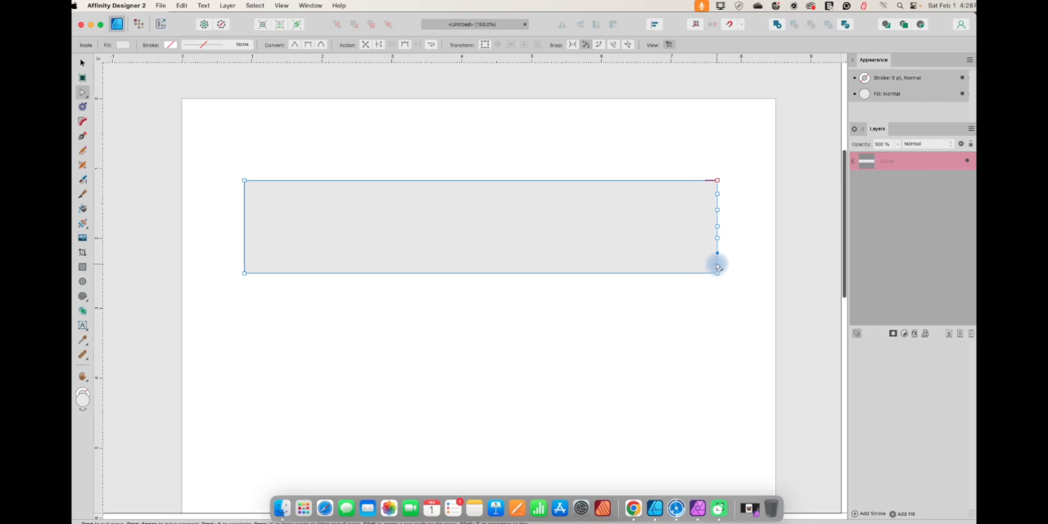
left_click(717, 263)
left_click(926, 486)
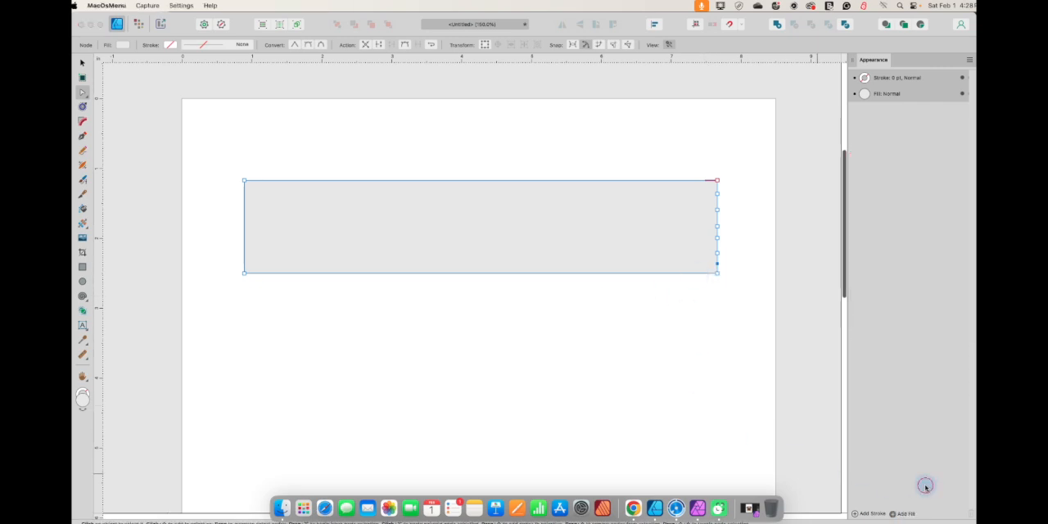
Step: Shift alternate nodes on the strip's right edge slightly inward and nudge the uppermost added node outward for a torn zigzag
left_click(718, 195)
left_click(718, 266)
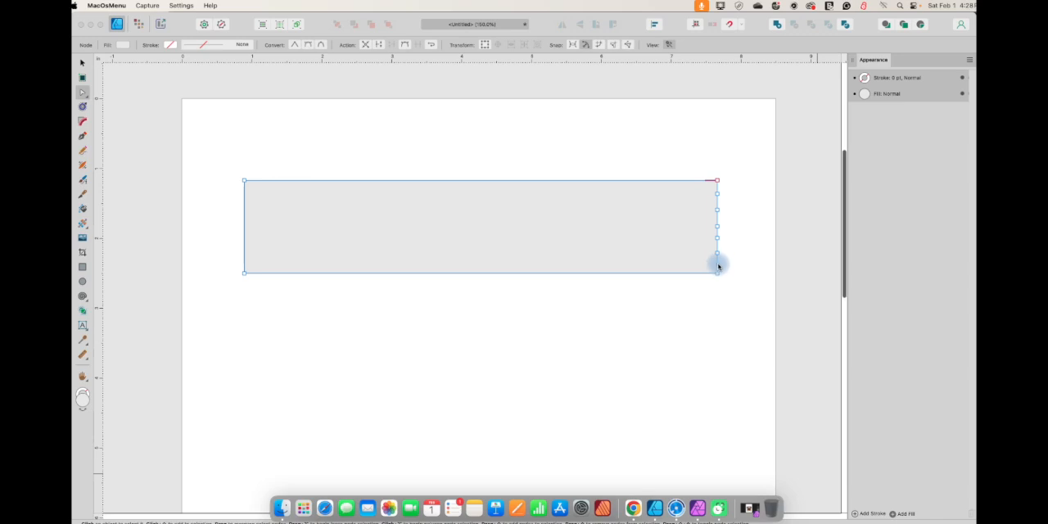
left_click(714, 266)
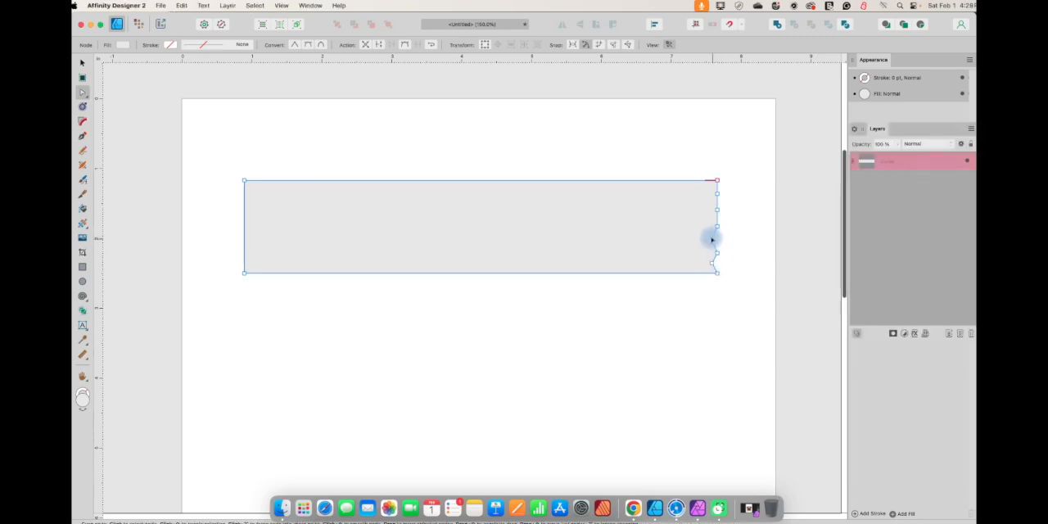
left_click_drag(718, 210, 710, 210)
left_click(716, 196)
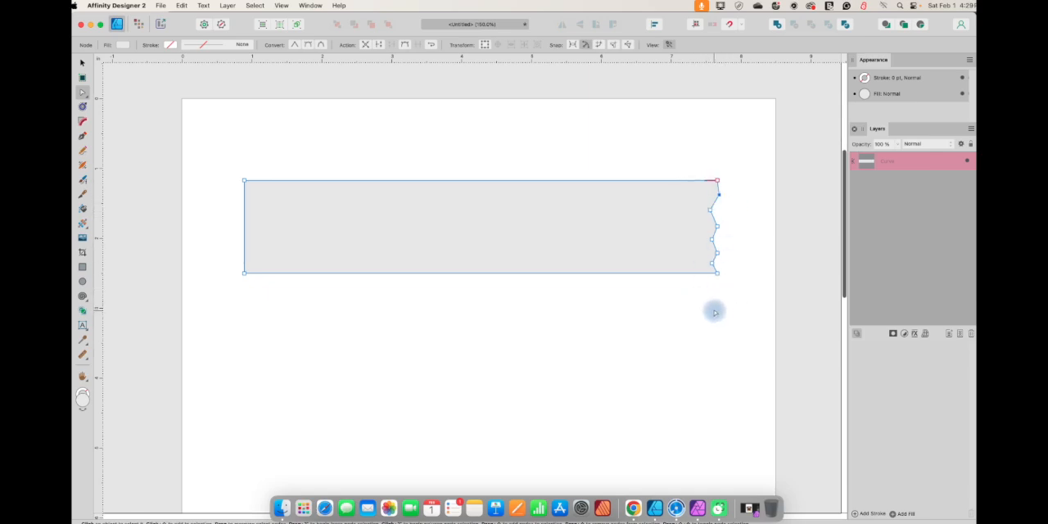
Step: Add six nodes spaced down the left edge of the strip
left_click(244, 194)
left_click(244, 208)
left_click(243, 224)
left_click(244, 224)
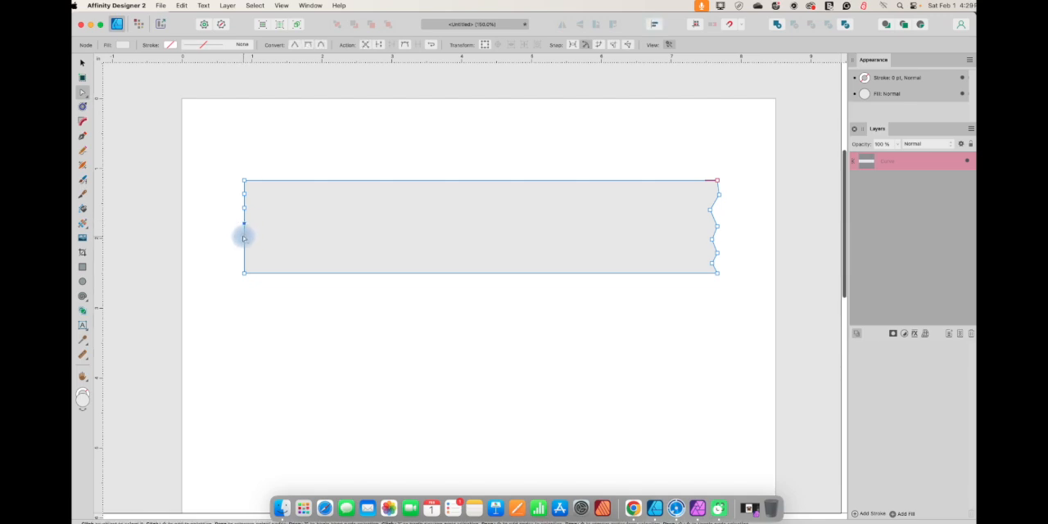
left_click(245, 238)
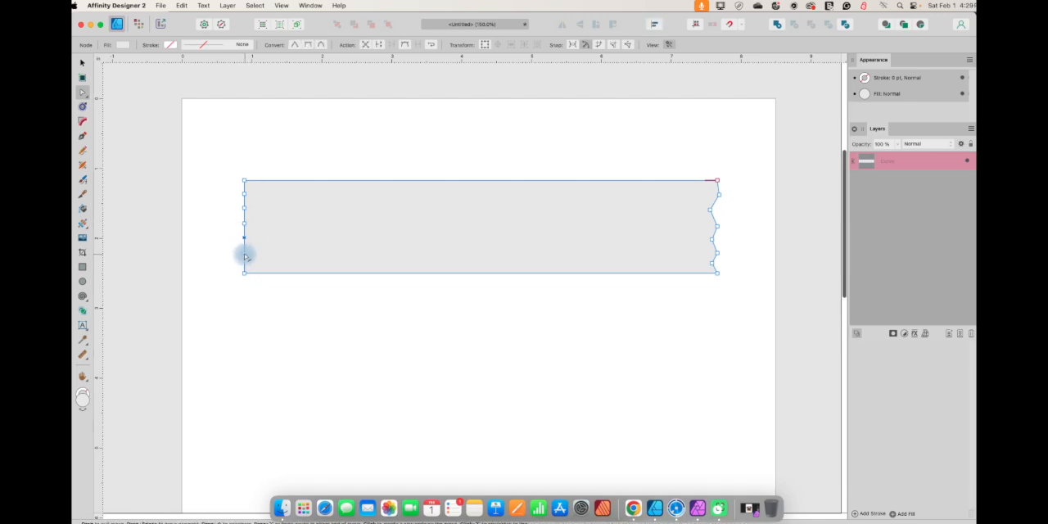
left_click(244, 265)
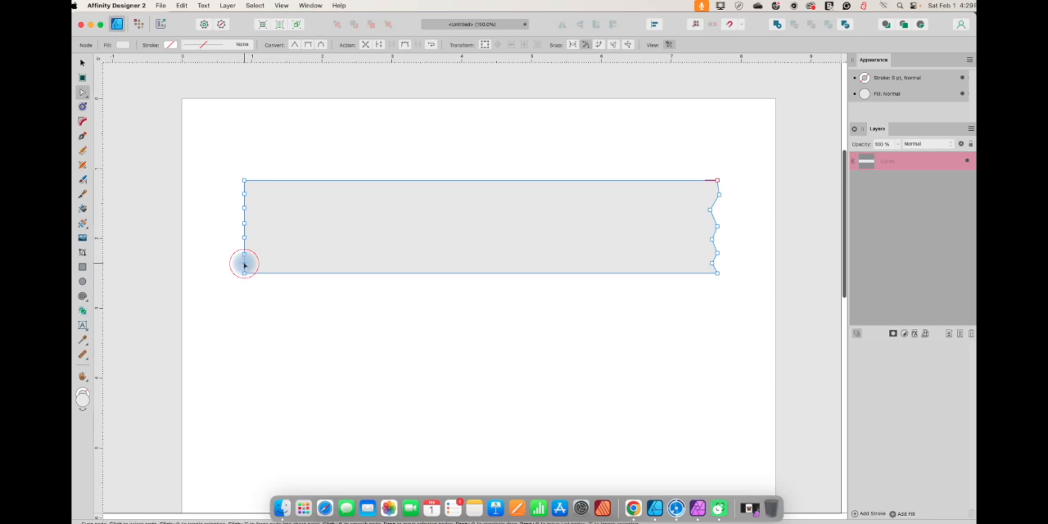
Step: Offset the added nodes on the strip's left edge slightly in and out to form an irregular torn edge
left_click_drag(244, 263, 240, 264)
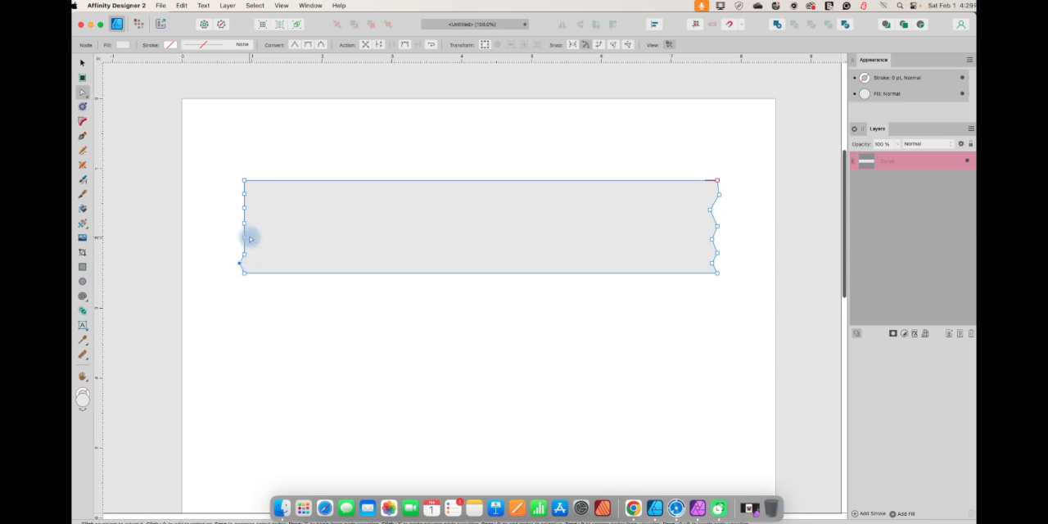
left_click(243, 239)
left_click(247, 222)
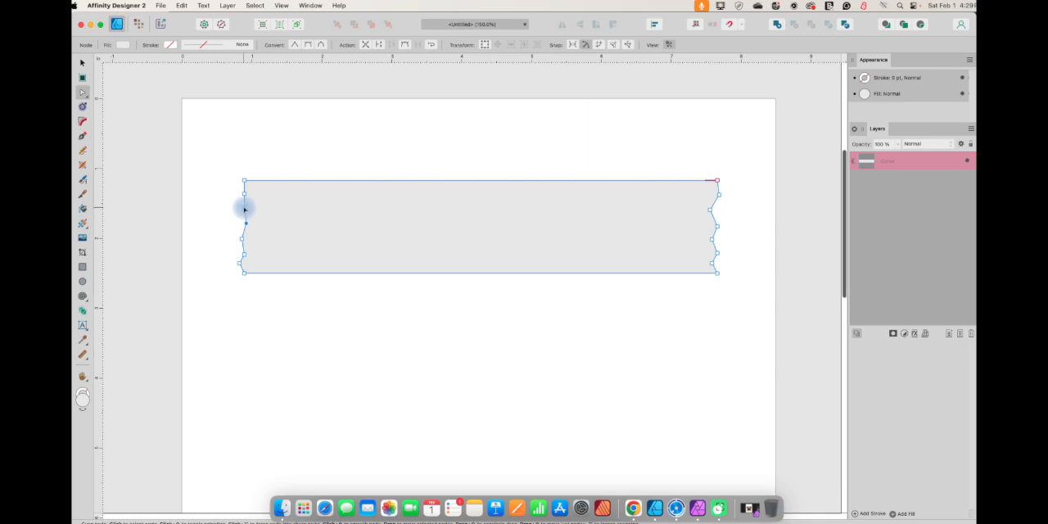
left_click(245, 194)
left_click(297, 321)
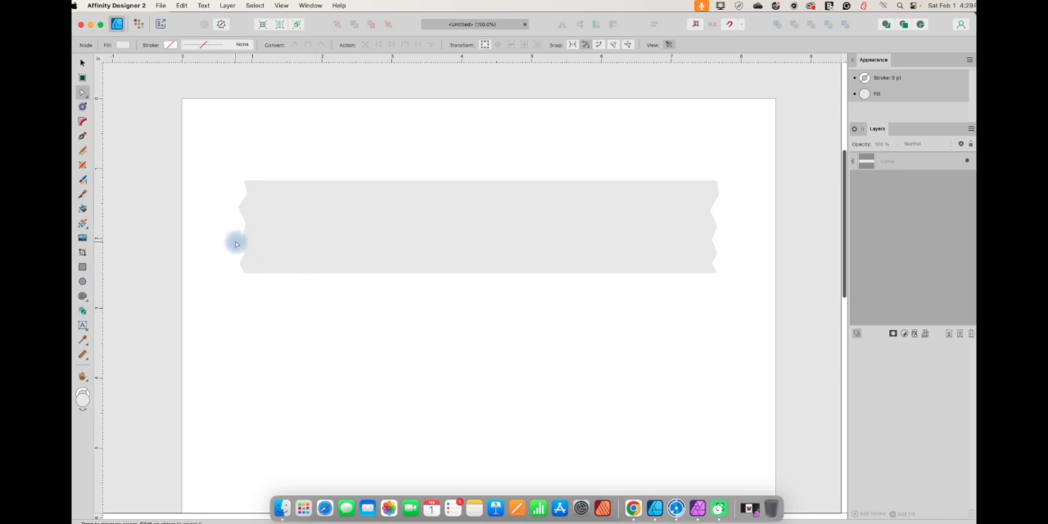
Step: Duplicate the torn tape strip and place the copy just below the original
left_click(82, 62)
left_click(396, 225)
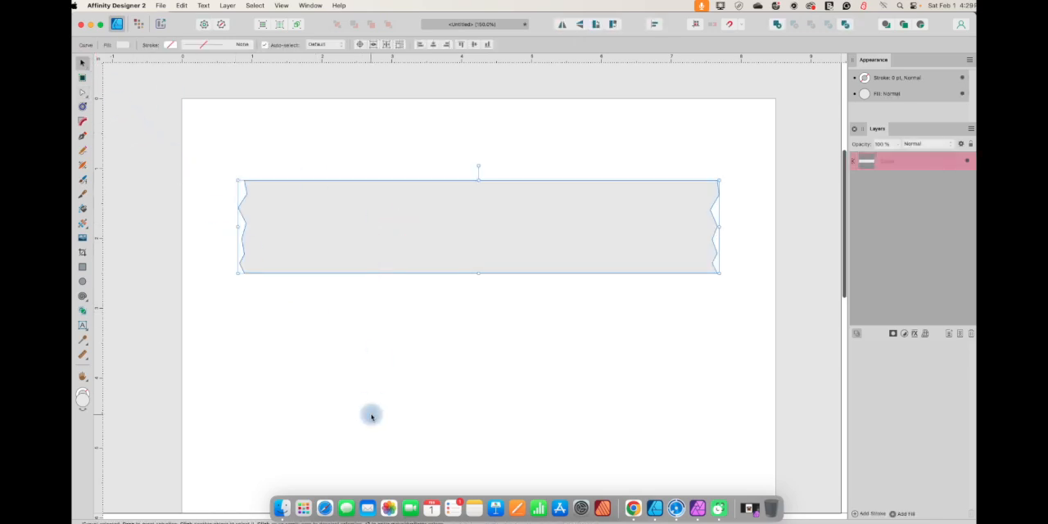
key("super+j")
left_click_drag(425, 249, 427, 353)
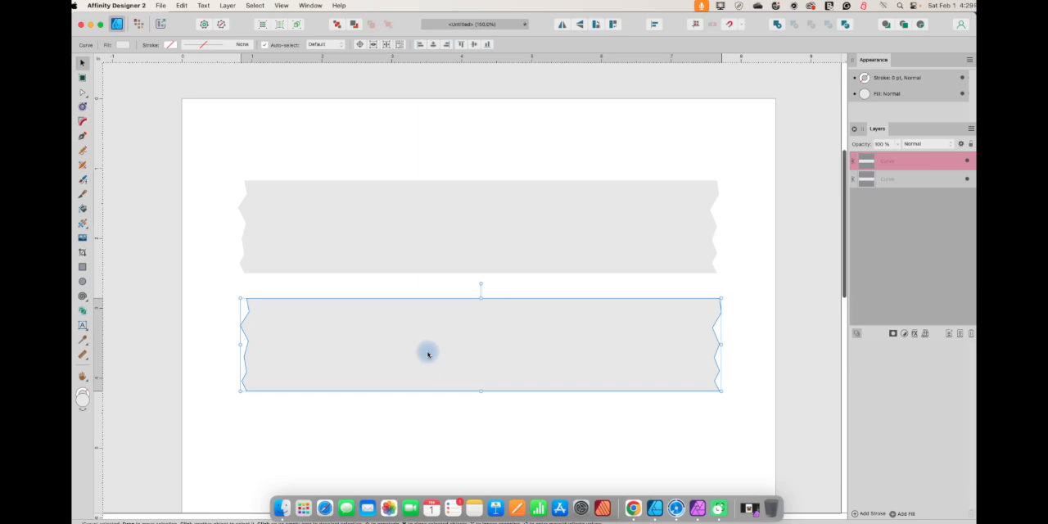
Step: Move the nodes on the lower strip's right edge to give it a different torn outline from the original
left_click(82, 91)
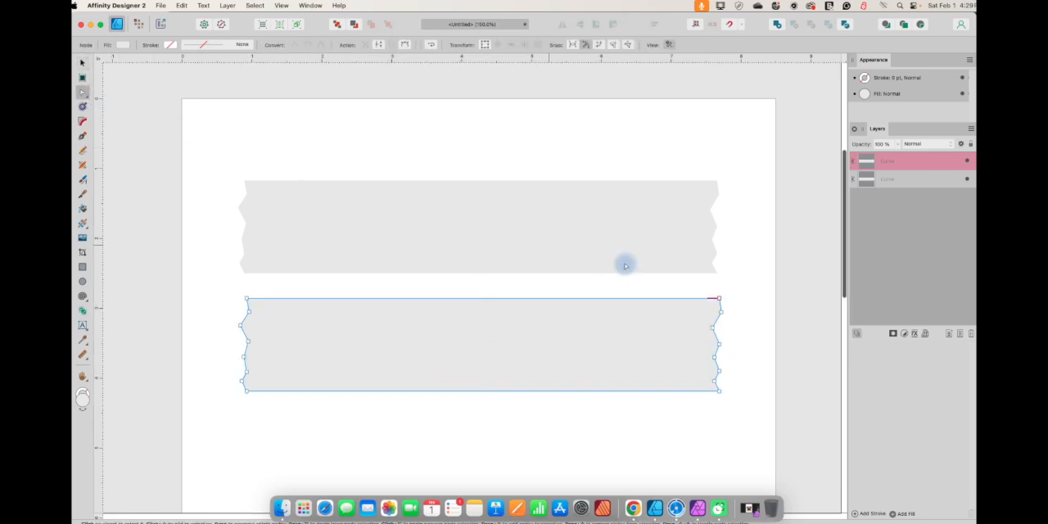
left_click(717, 312)
left_click_drag(714, 328, 716, 344)
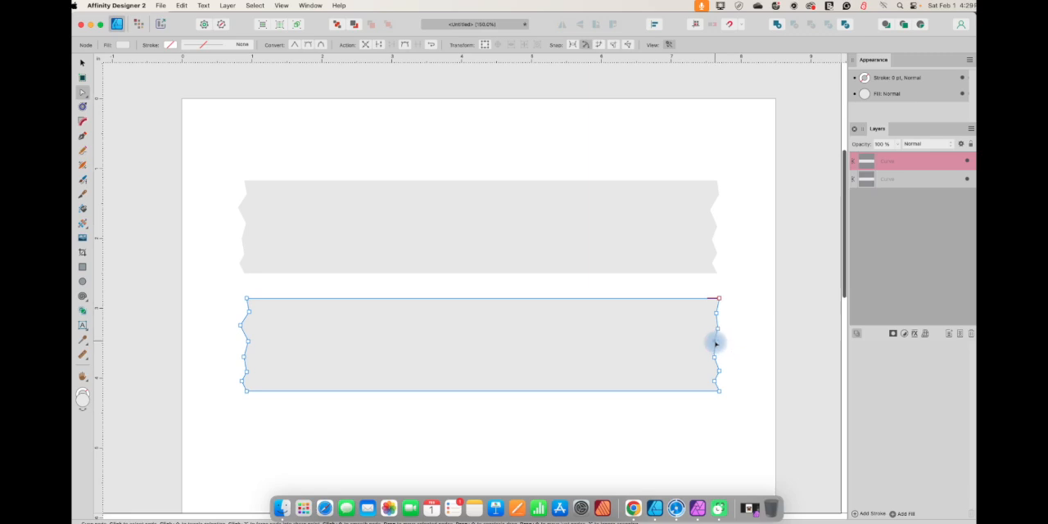
left_click(717, 358)
left_click(713, 380)
Step: Move the nodes on the lower strip's left edge to vary its torn outline, and deselect the strip
left_click(249, 312)
left_click_drag(240, 326, 246, 330)
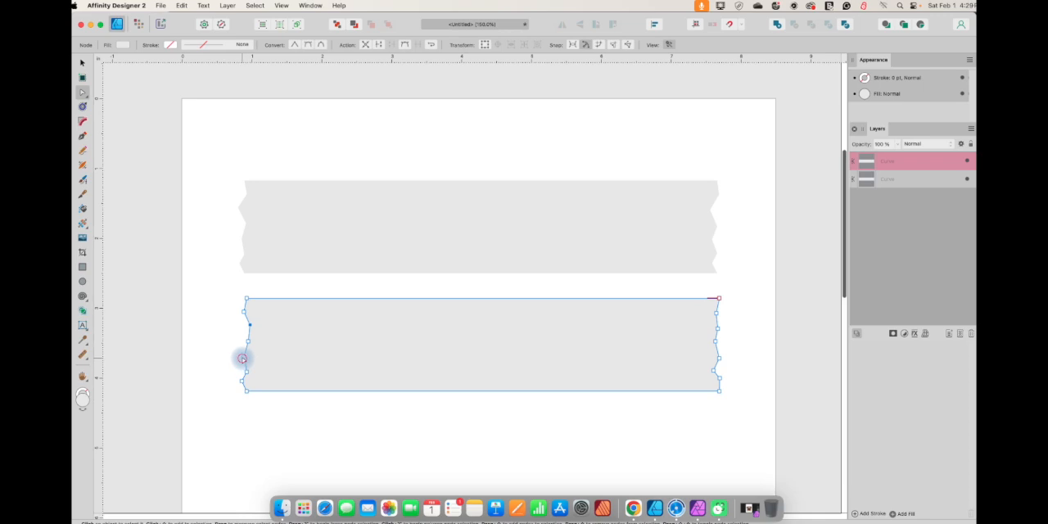
left_click(246, 358)
left_click(243, 373)
left_click(303, 426)
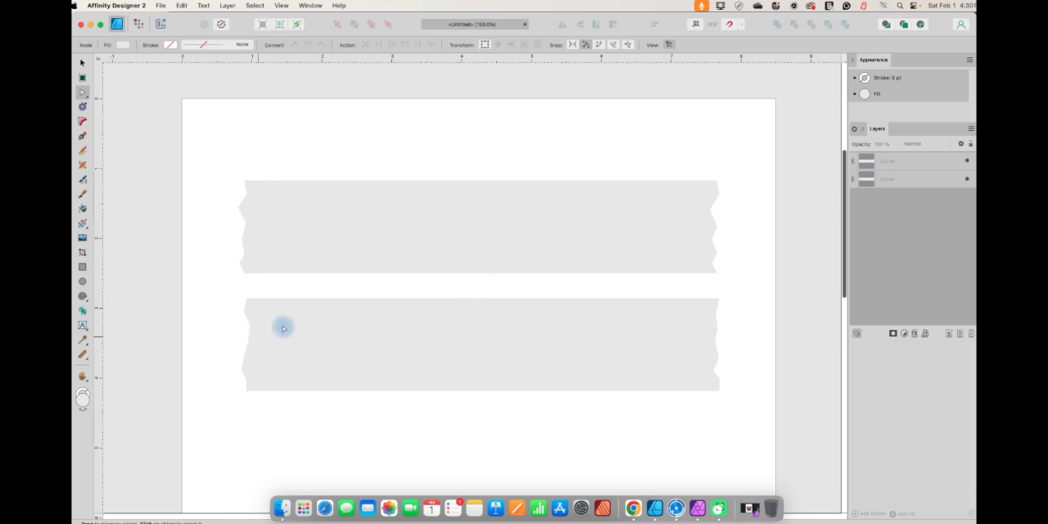
Step: Flip the lower strip vertically and horizontally so its torn ends differ from the upper strip's
left_click(82, 63)
left_click(391, 316)
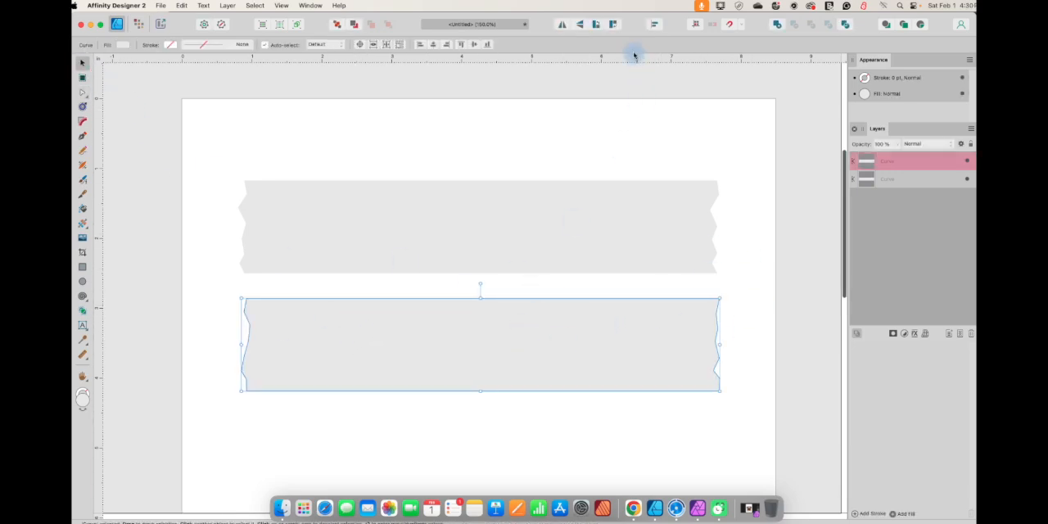
left_click(580, 26)
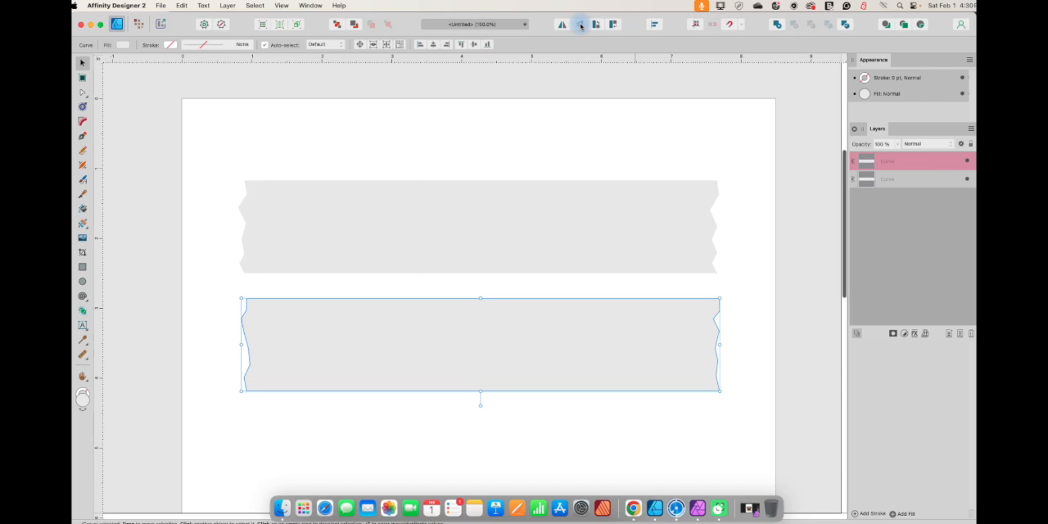
left_click(561, 24)
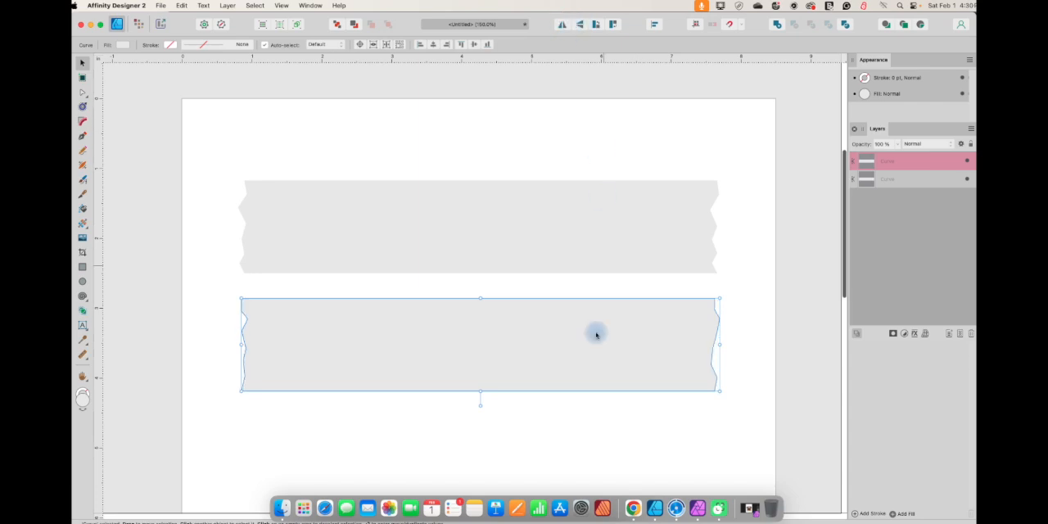
left_click(590, 454)
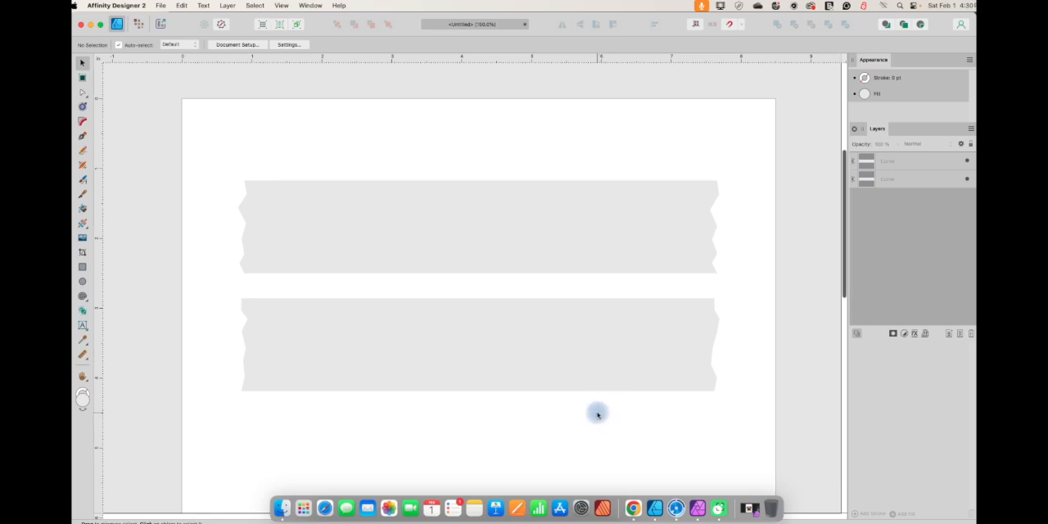
Step: Use the Gradient tool to give the upper tape strip a bitmap fill from floralpattern_fluxpro.jpeg in Downloads
left_click(467, 237)
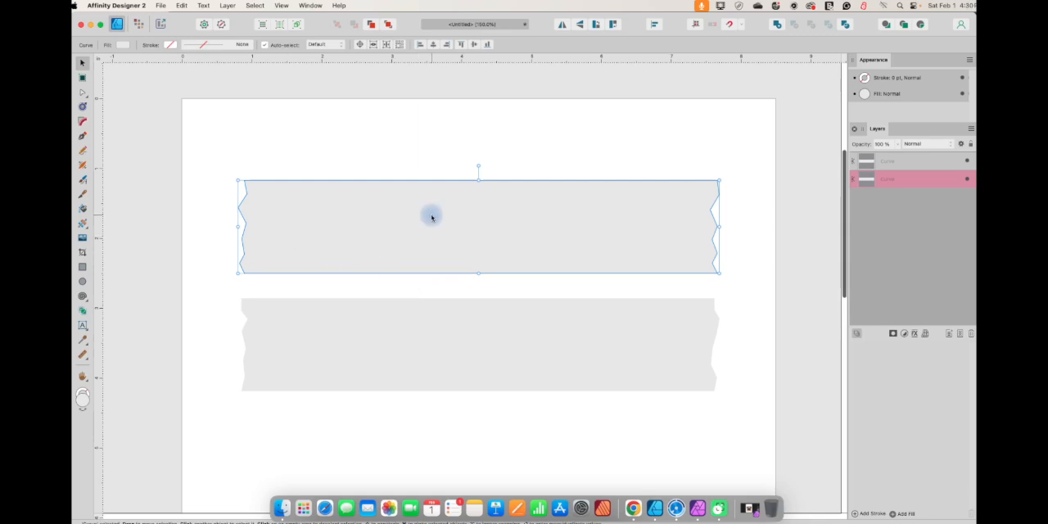
left_click(83, 226)
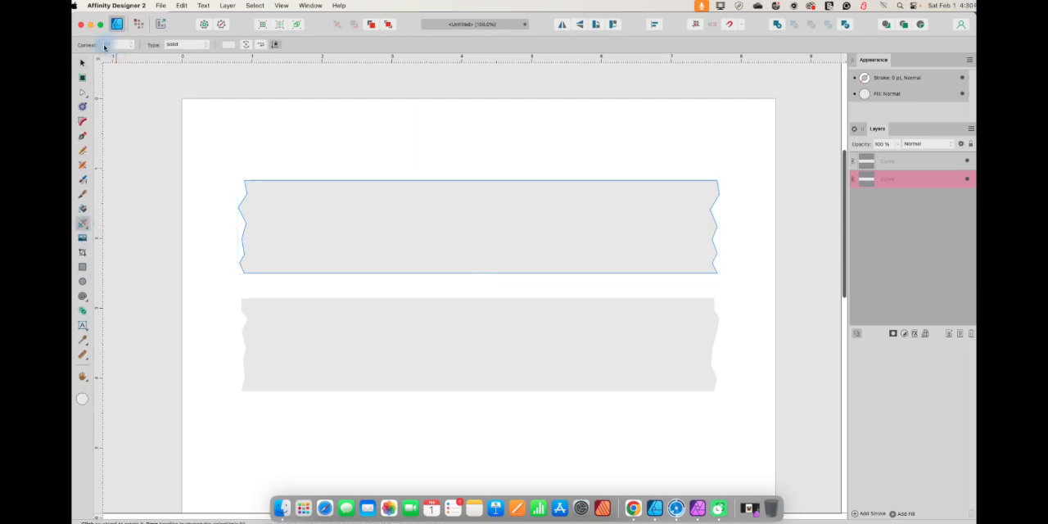
left_click(182, 44)
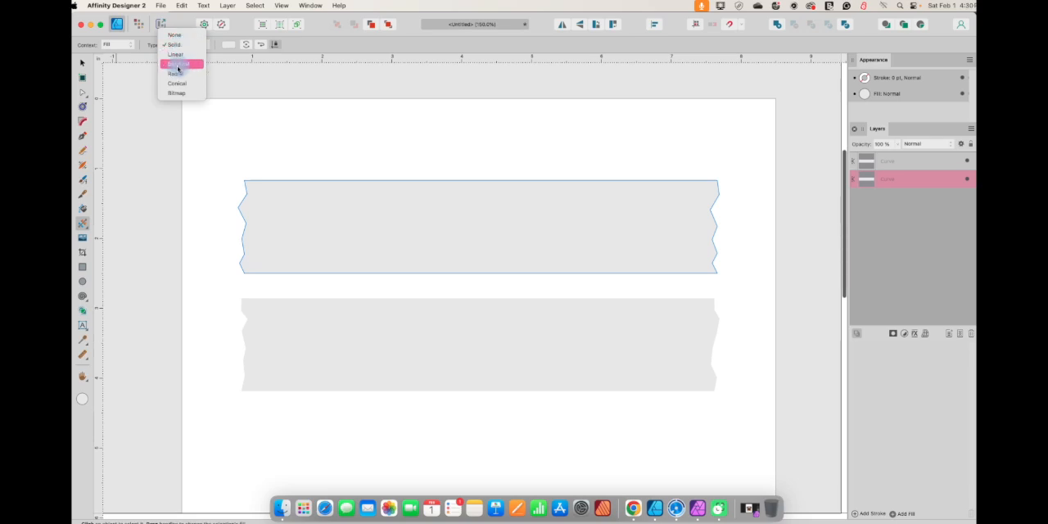
left_click(173, 95)
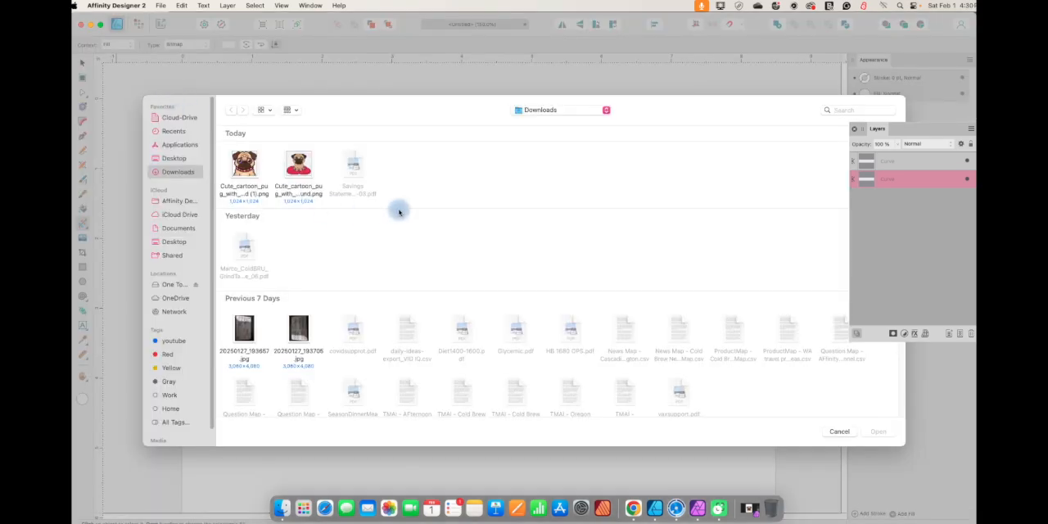
scroll(399, 205, "down", 3)
scroll(396, 201, "down", 10)
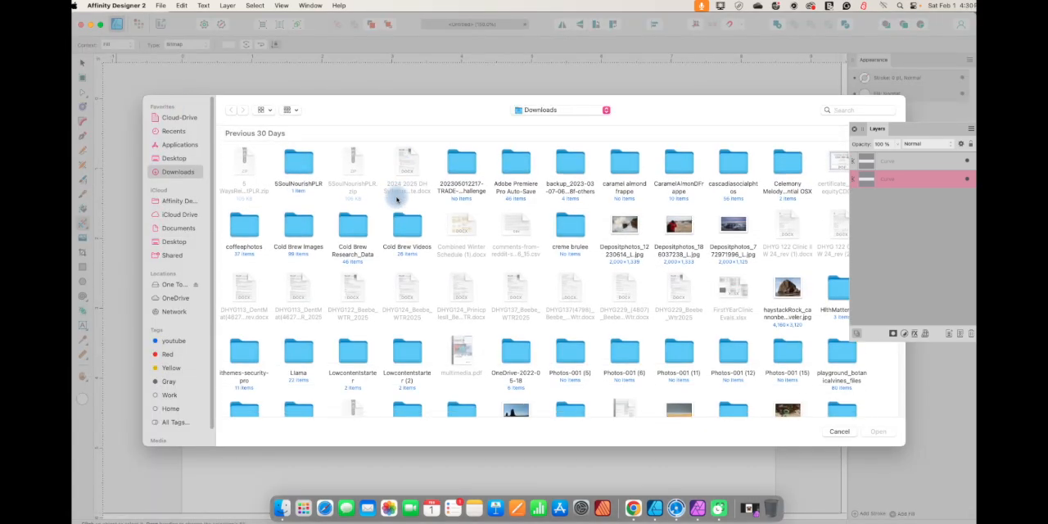
scroll(393, 200, "down", 5)
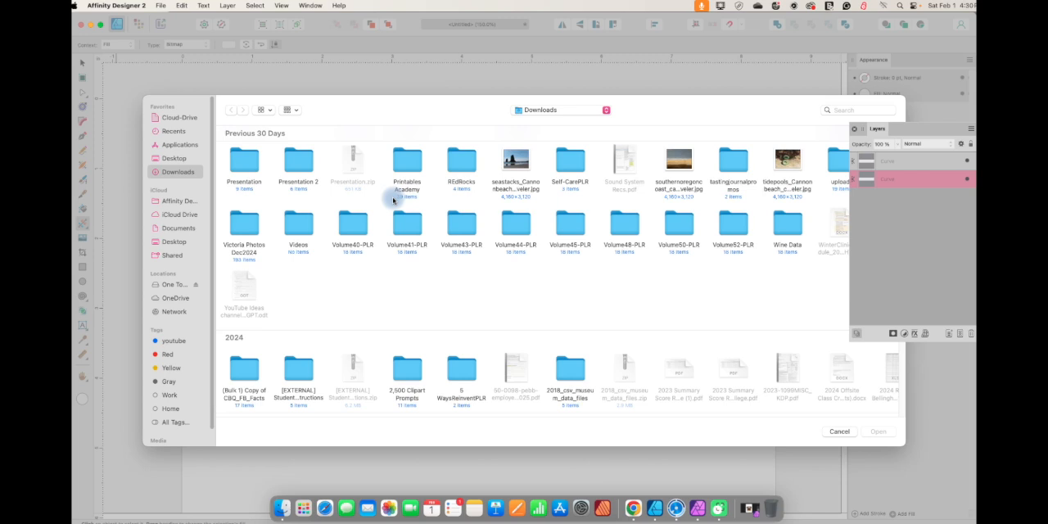
scroll(393, 200, "down", 15)
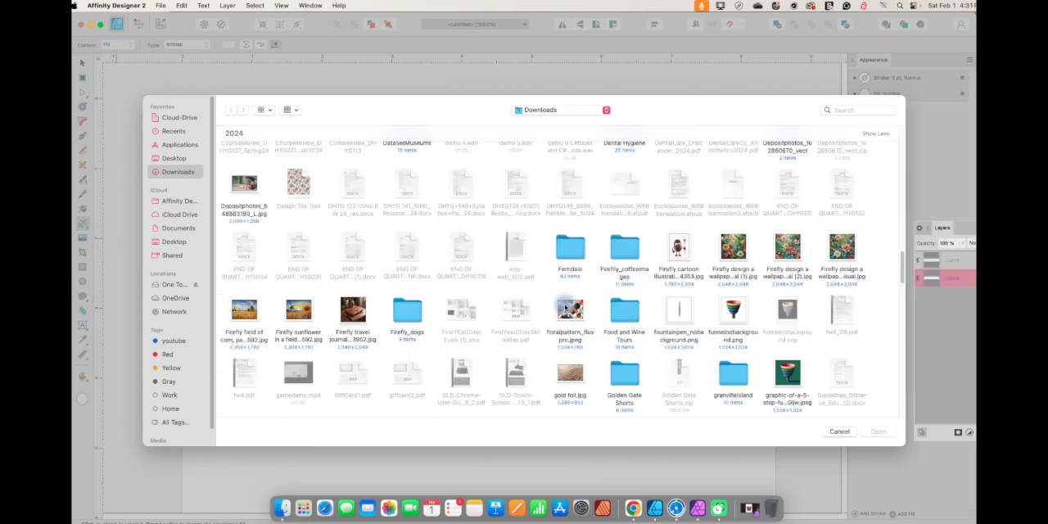
left_click(565, 308)
left_click(876, 432)
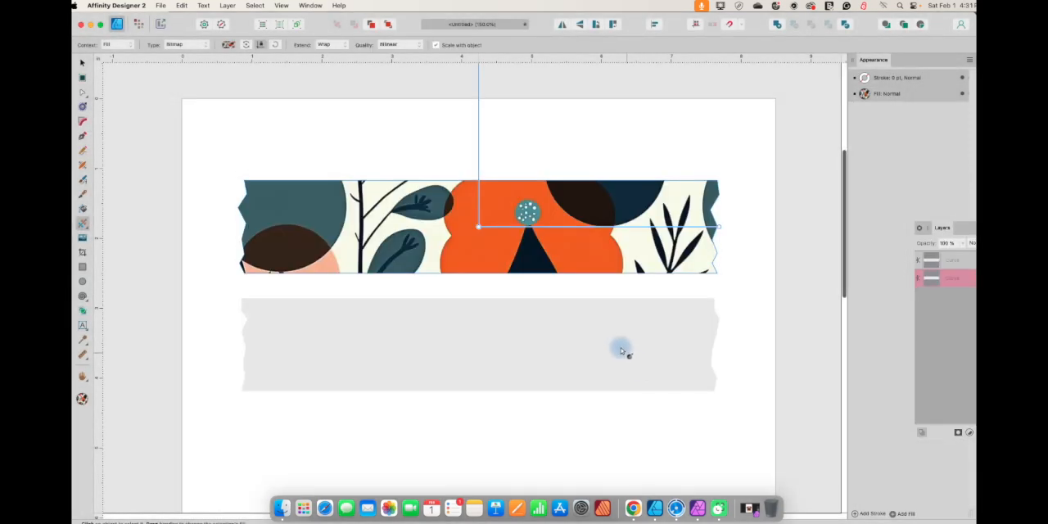
Step: Scale down and slightly rotate the floral bitmap fill so the pattern repeats across the upper strip
left_click_drag(715, 229, 718, 241)
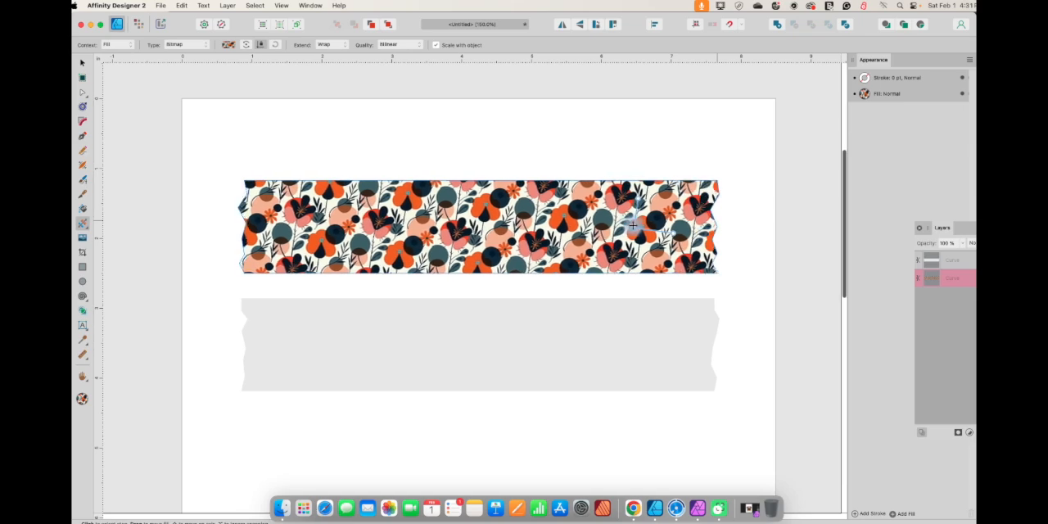
left_click_drag(670, 228, 706, 238)
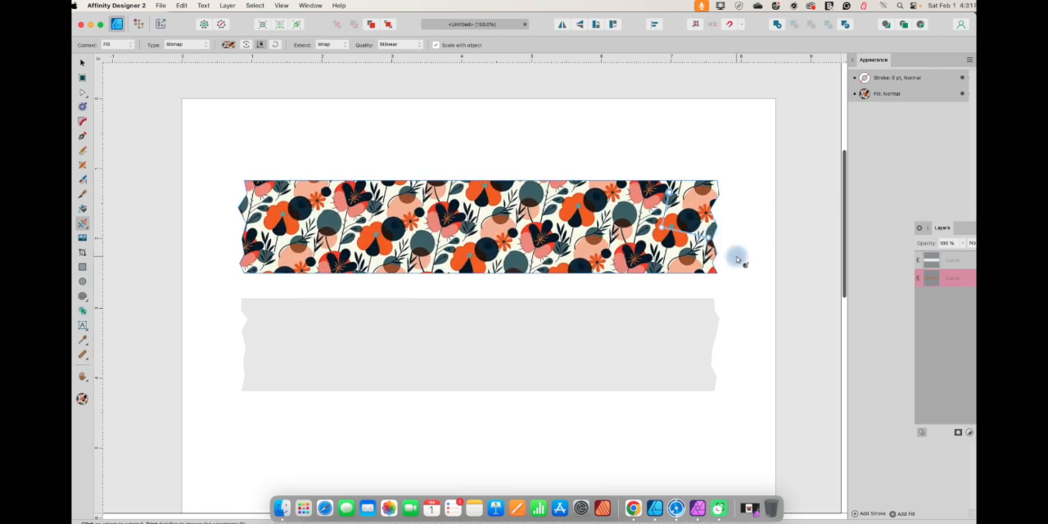
left_click_drag(671, 187, 673, 188)
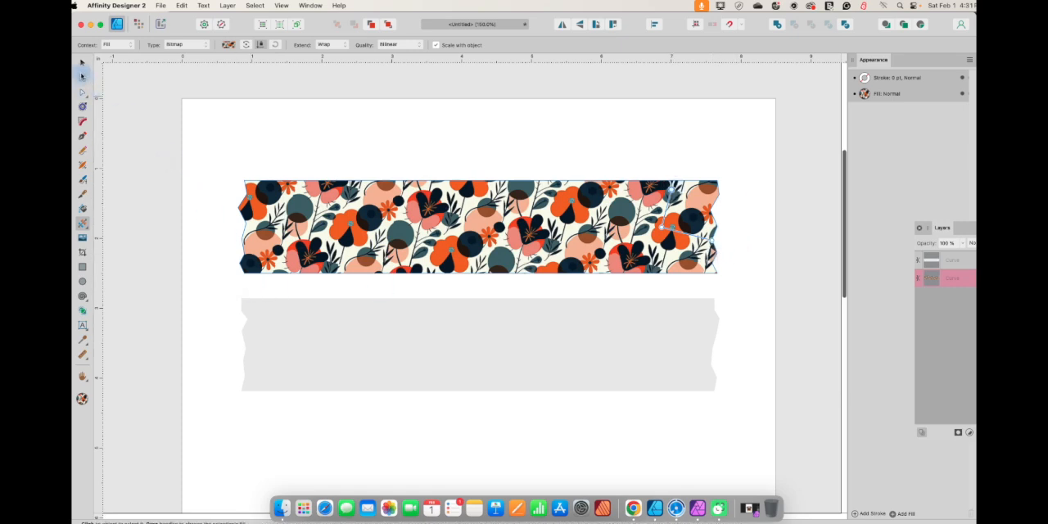
Step: Fill the lower tape strip with a solid turquoise swatch from the Colors palette and deselect it
left_click(82, 63)
left_click(269, 325)
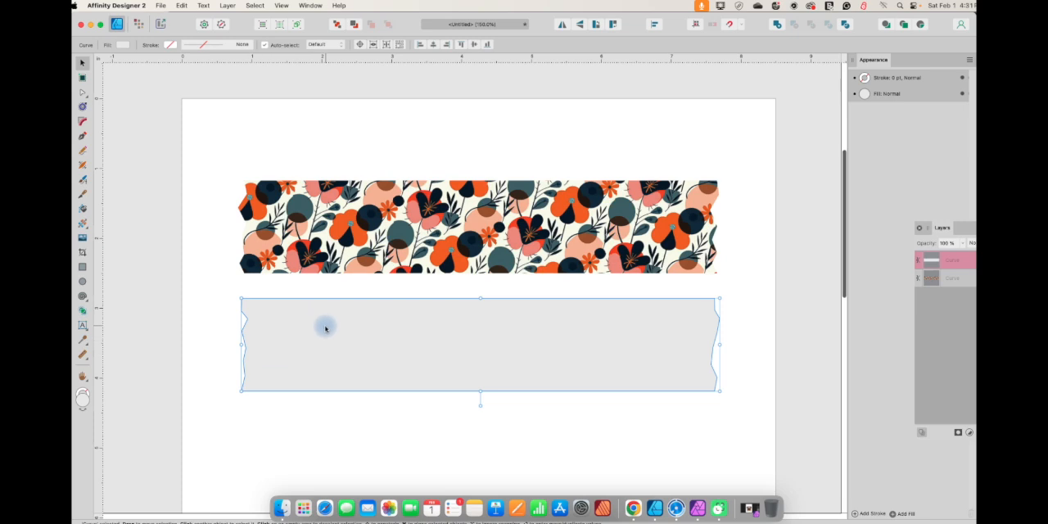
left_click(123, 44)
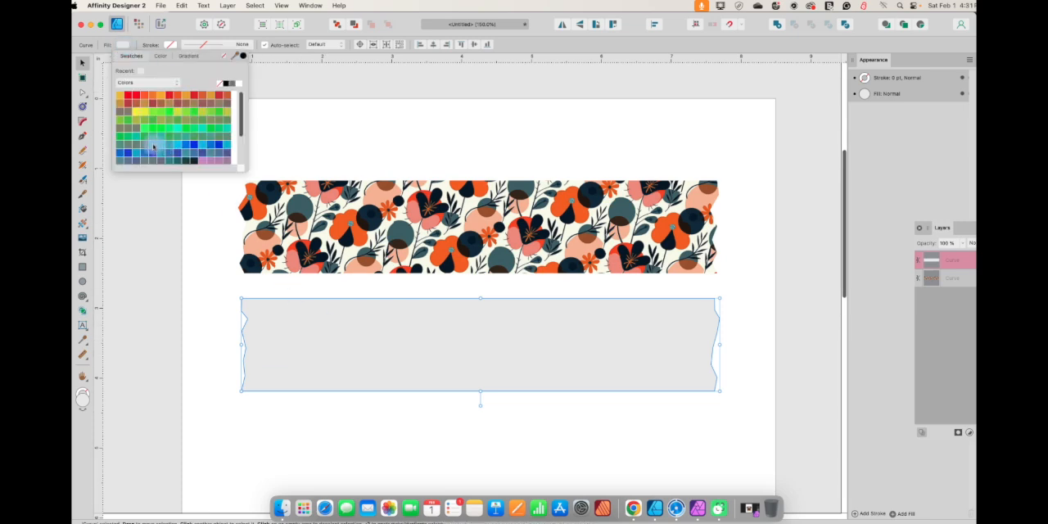
left_click(154, 146)
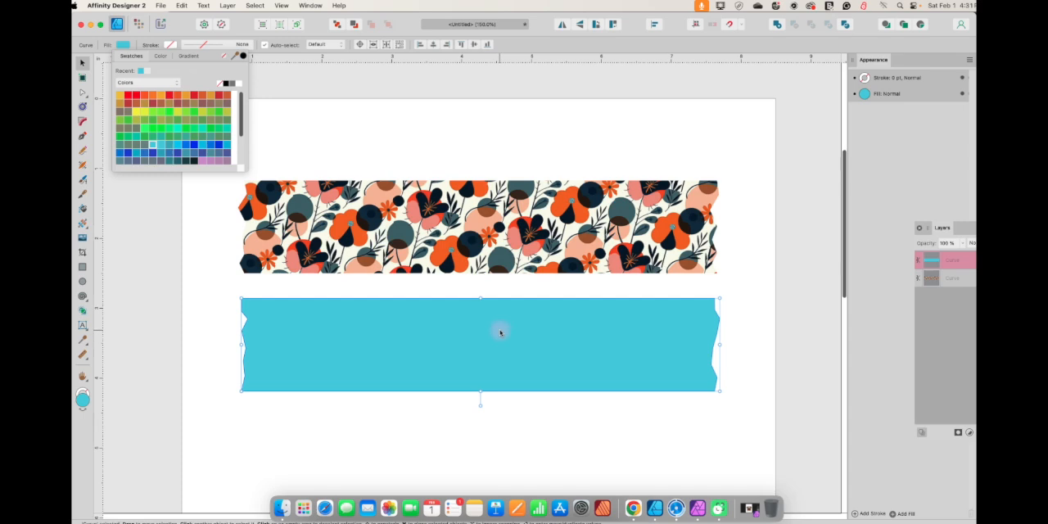
left_click(280, 84)
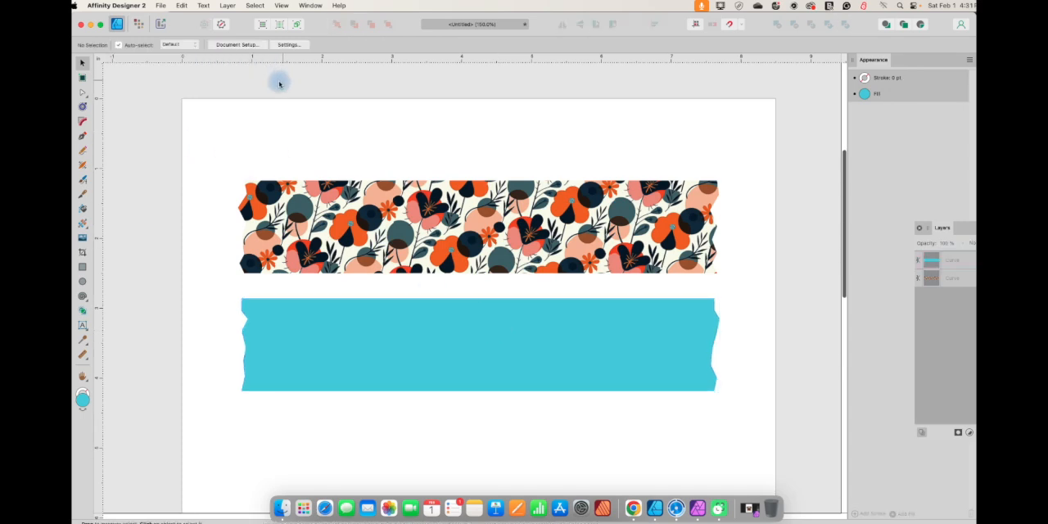
Step: Switch to the Pixel Persona and show the brush library, placed clear of the tape strips
left_click(139, 25)
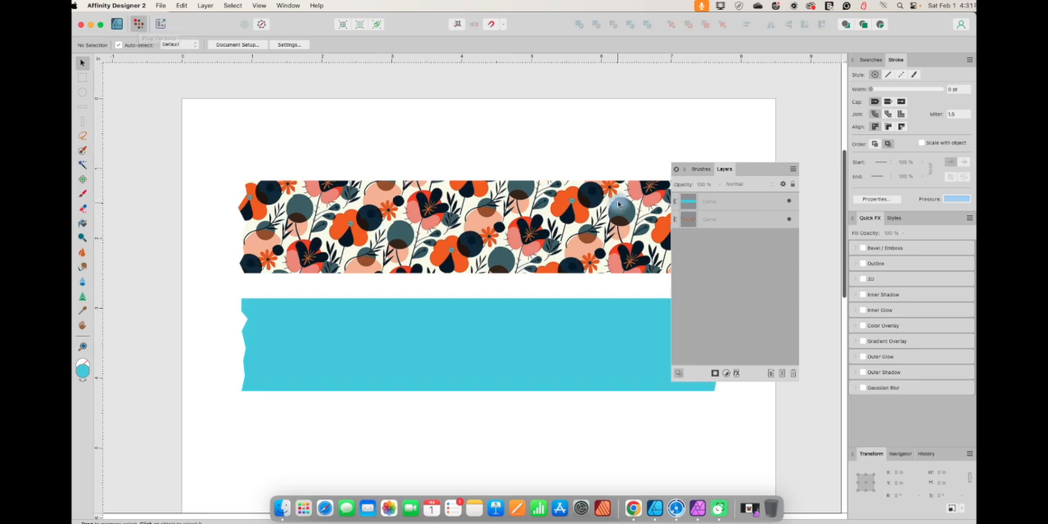
left_click_drag(750, 180, 803, 78)
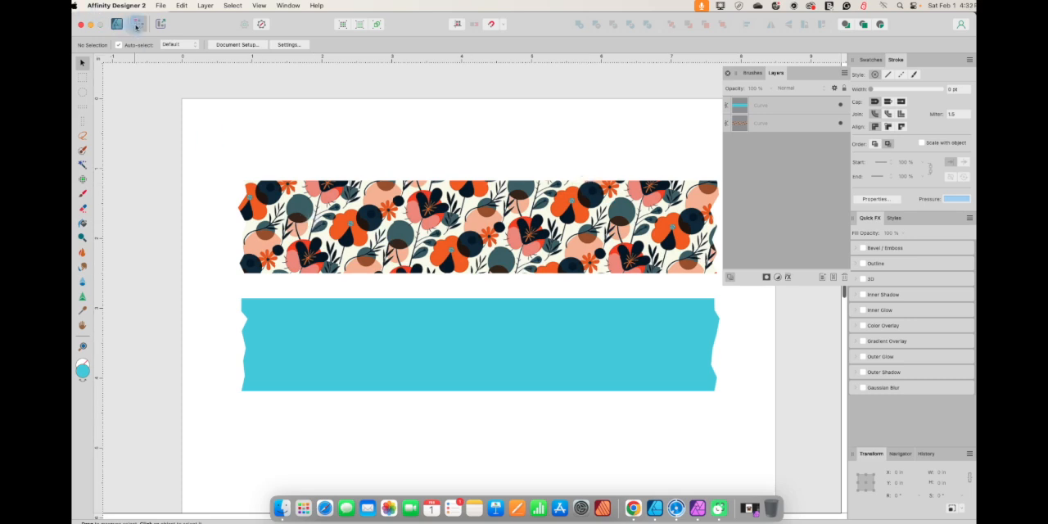
left_click(751, 73)
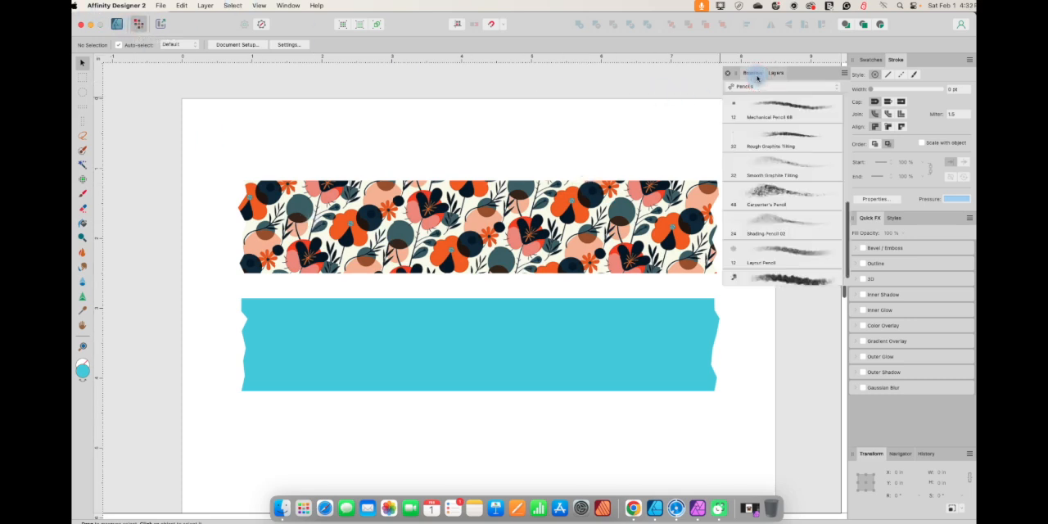
left_click(288, 7)
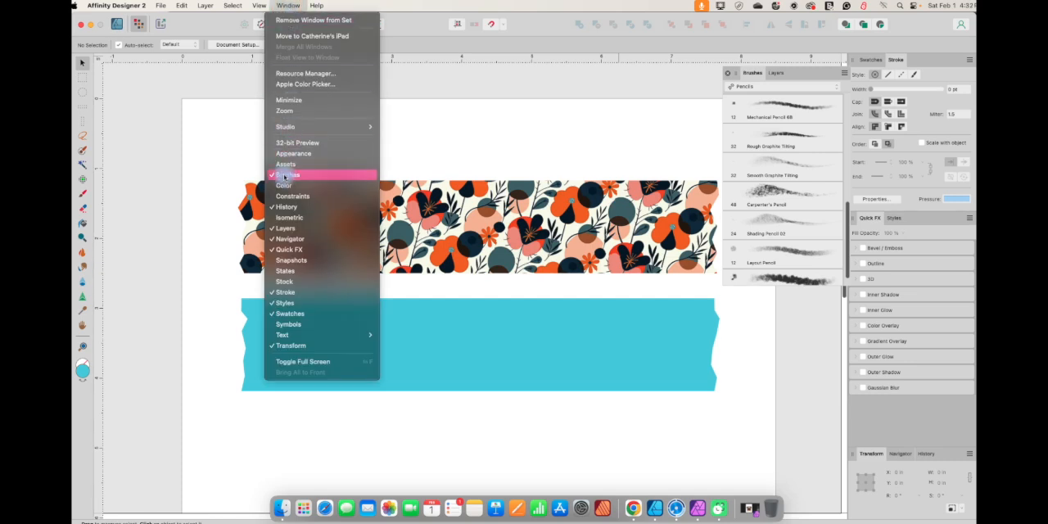
left_click(778, 87)
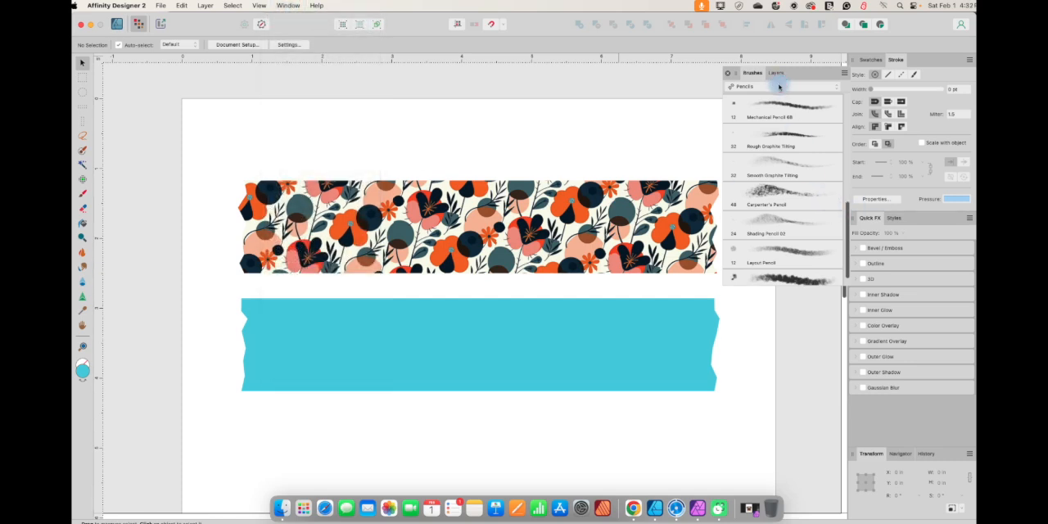
Step: Choose the DAUB Dense Water brush from the DAUB W&W - Blockers category
left_click(779, 87)
scroll(779, 87, "up", 3)
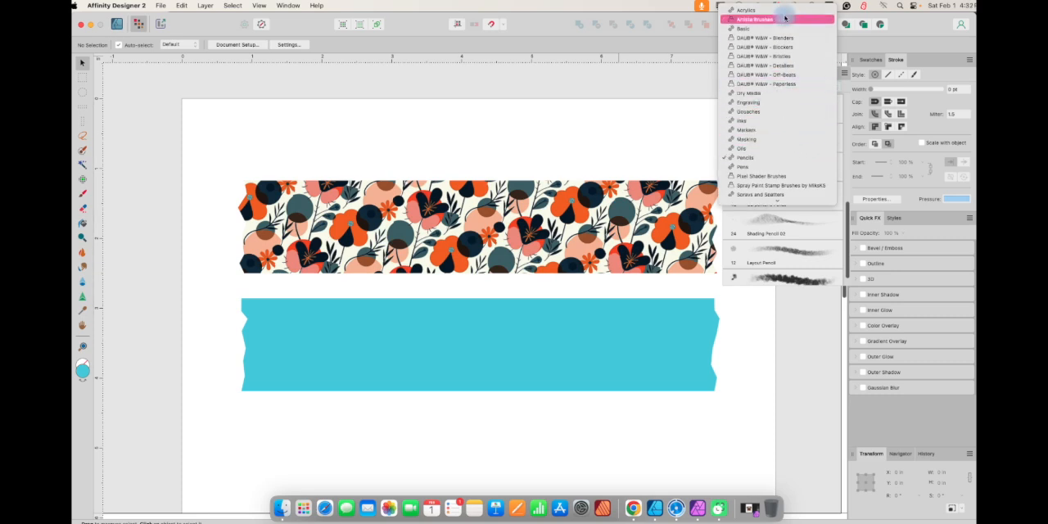
left_click(779, 46)
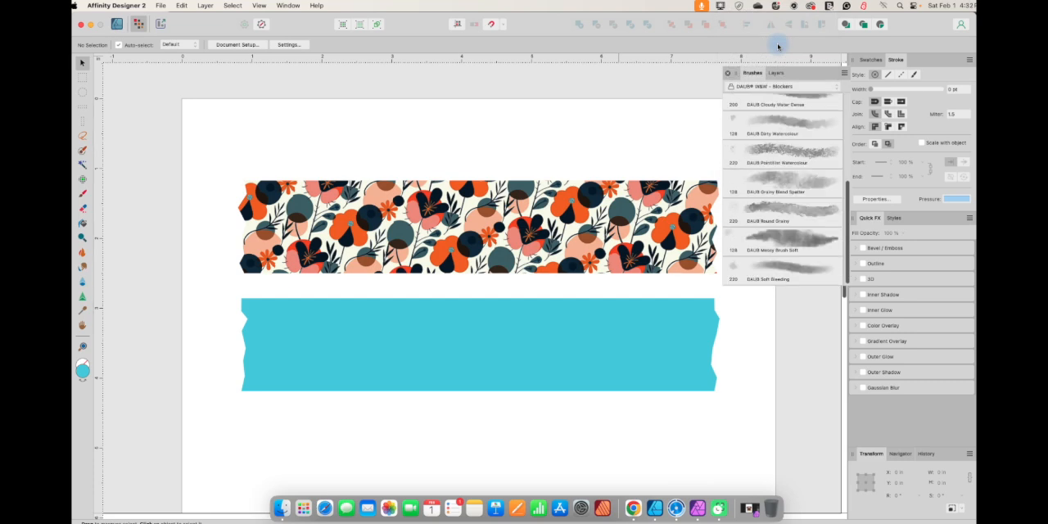
scroll(786, 147, "up", 4)
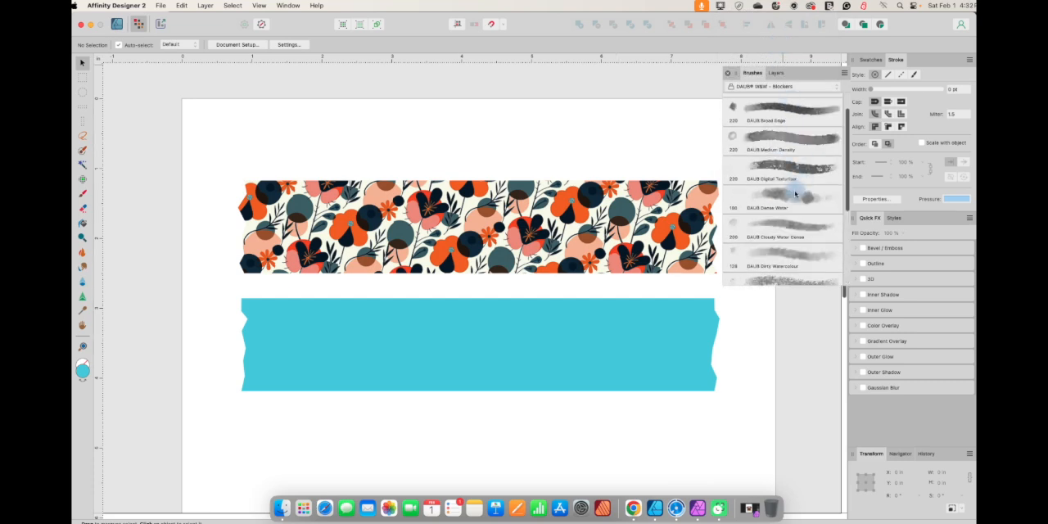
left_click(792, 198)
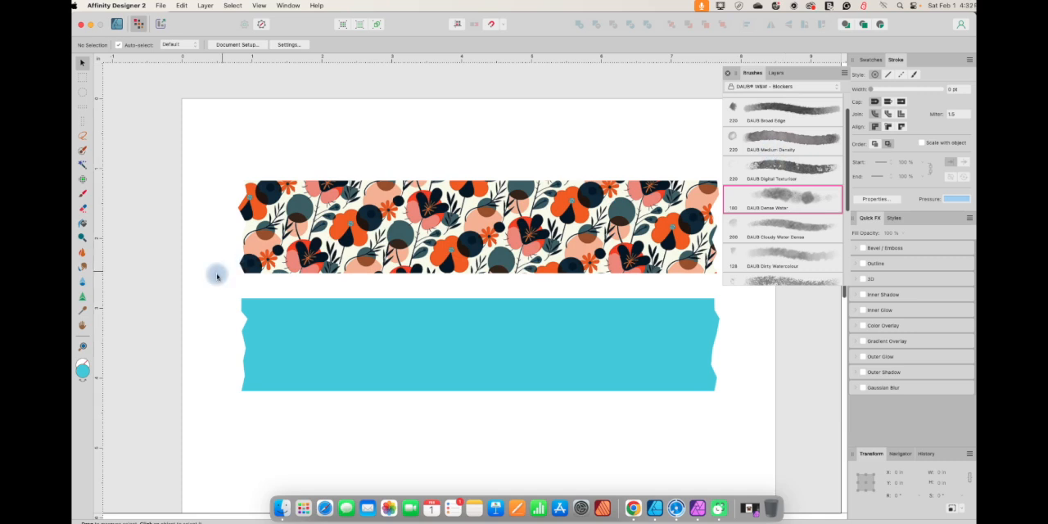
Step: Set the paint colour to near-white F3F6F6, select the turquoise strip and activate the Paint Brush tool
double_click(83, 374)
left_click_drag(202, 223, 163, 197)
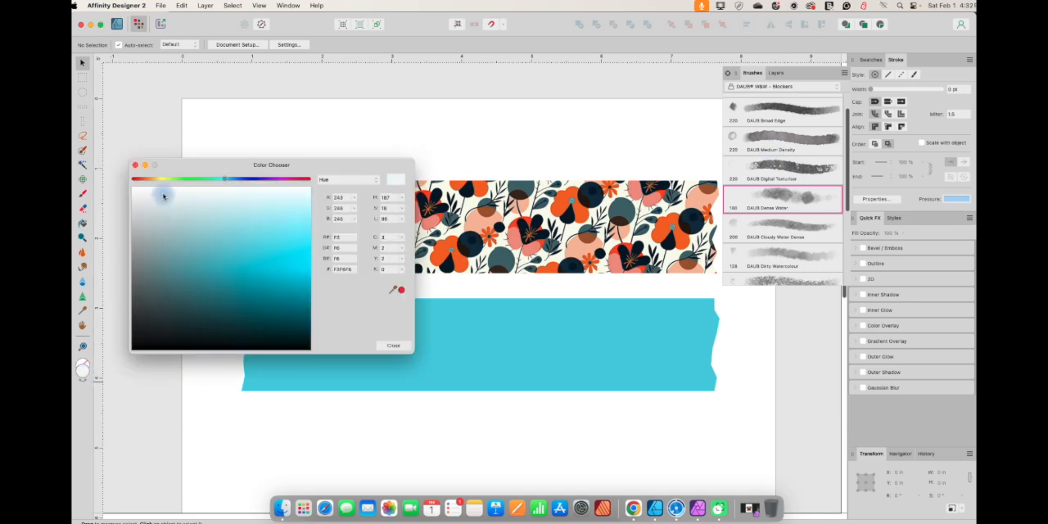
left_click(394, 344)
mouse_move(311, 334)
left_mouse_down()
mouse_move(434, 343)
mouse_move(321, 342)
left_mouse_up()
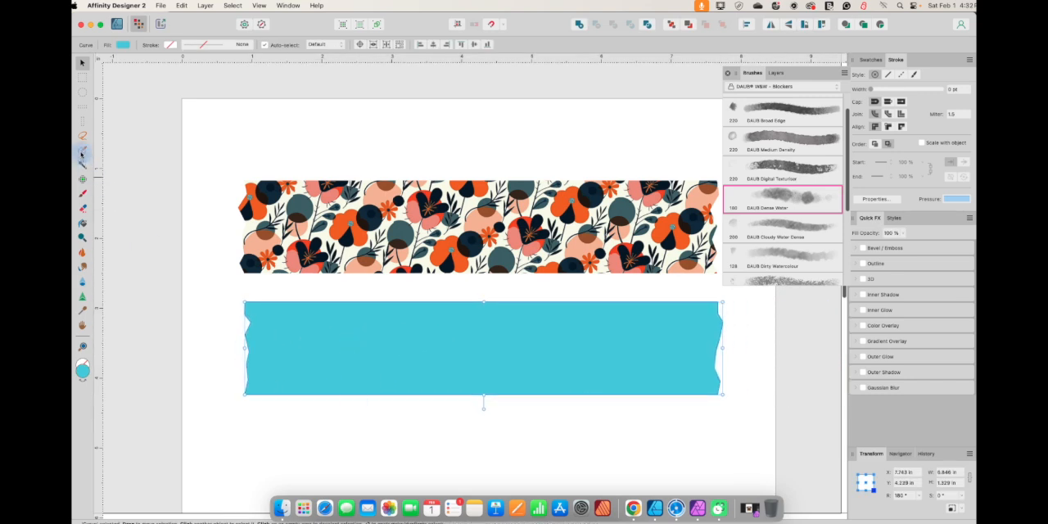
left_click(81, 193)
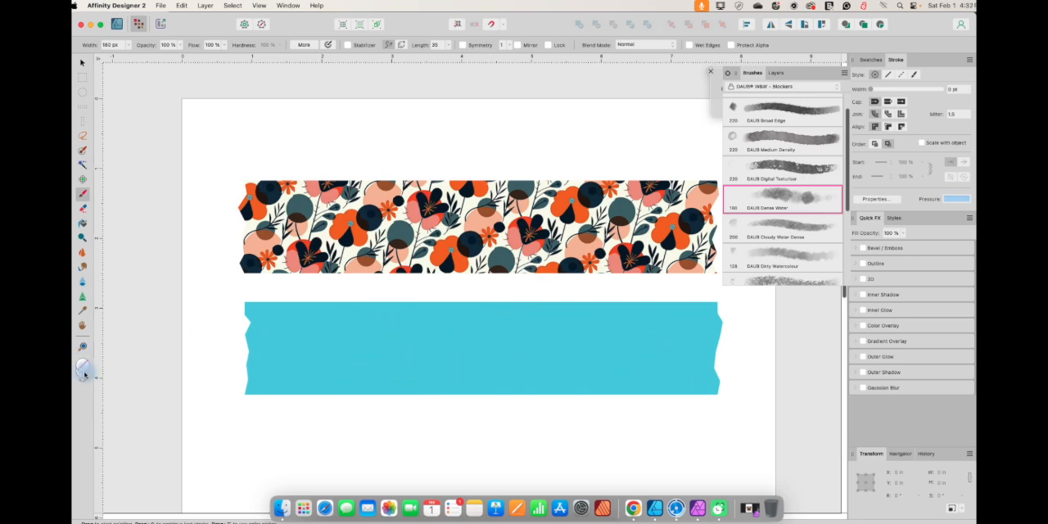
Step: Try a near-white Dense Water brush stroke across the turquoise strip and undo it
mouse_move(287, 368)
left_mouse_down()
mouse_move(593, 340)
mouse_move(291, 339)
mouse_move(424, 320)
mouse_move(578, 322)
left_mouse_up()
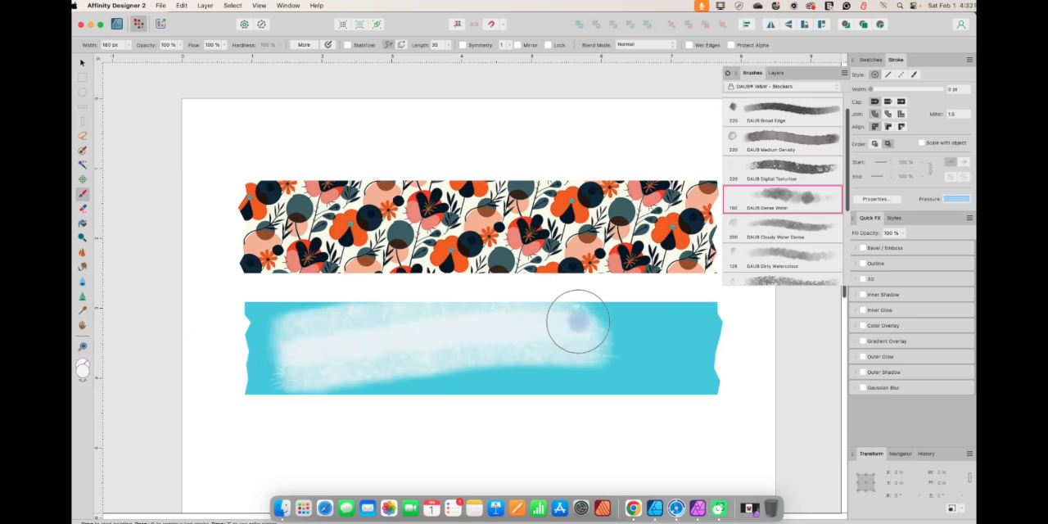
key("super+z")
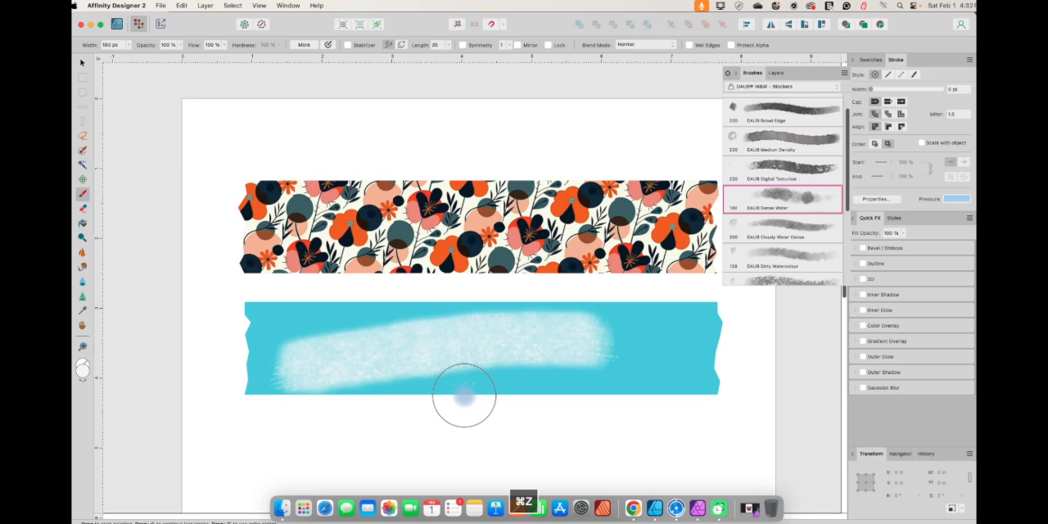
key("super+z")
Step: Paint near-white texture over the whole turquoise strip with the Grunge Pattern 05 brush from the Textures category
left_click(804, 87)
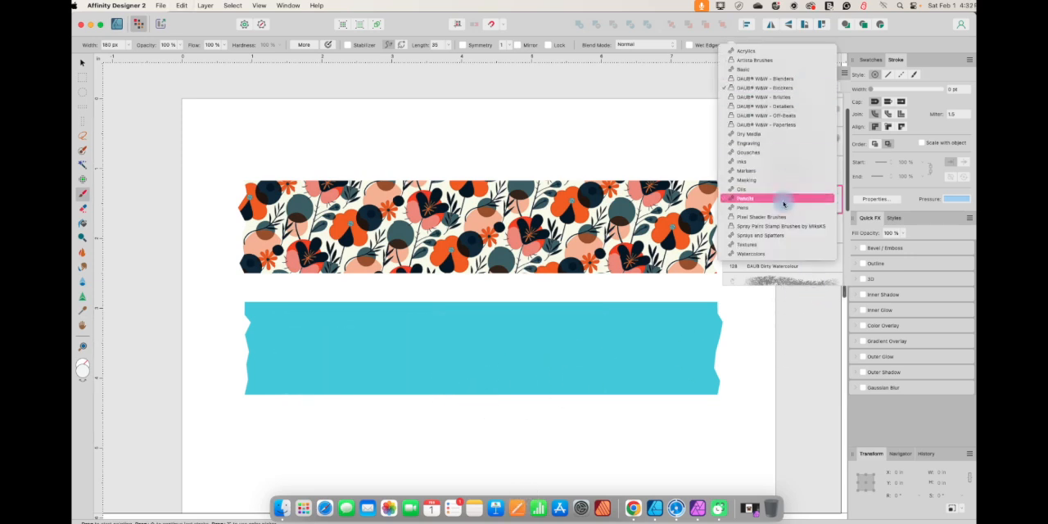
left_click(762, 244)
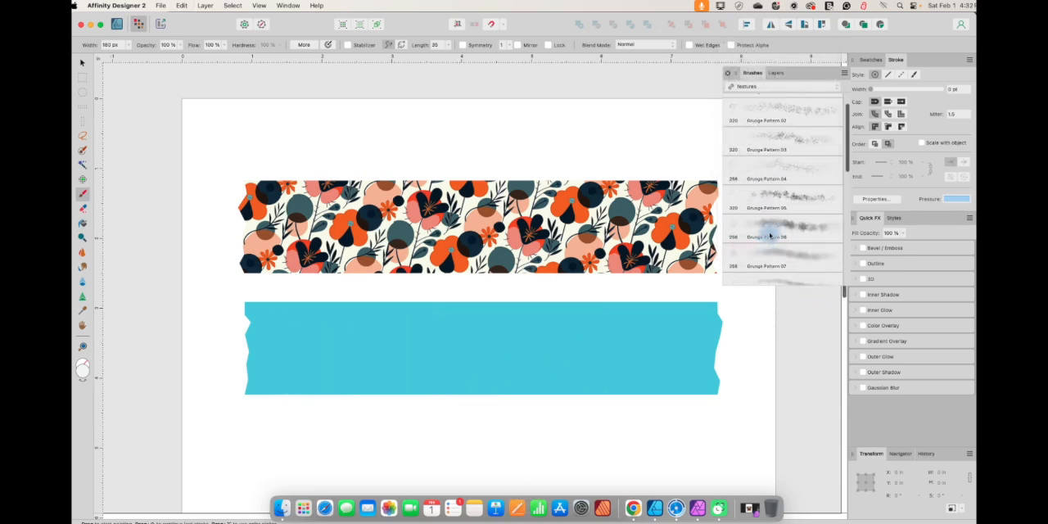
left_click(788, 202)
left_click_drag(325, 326, 512, 348)
mouse_move(667, 328)
left_mouse_down()
mouse_move(644, 350)
mouse_move(701, 370)
mouse_move(225, 384)
mouse_move(285, 397)
mouse_move(411, 362)
mouse_move(254, 316)
mouse_move(516, 326)
mouse_move(651, 423)
left_mouse_up()
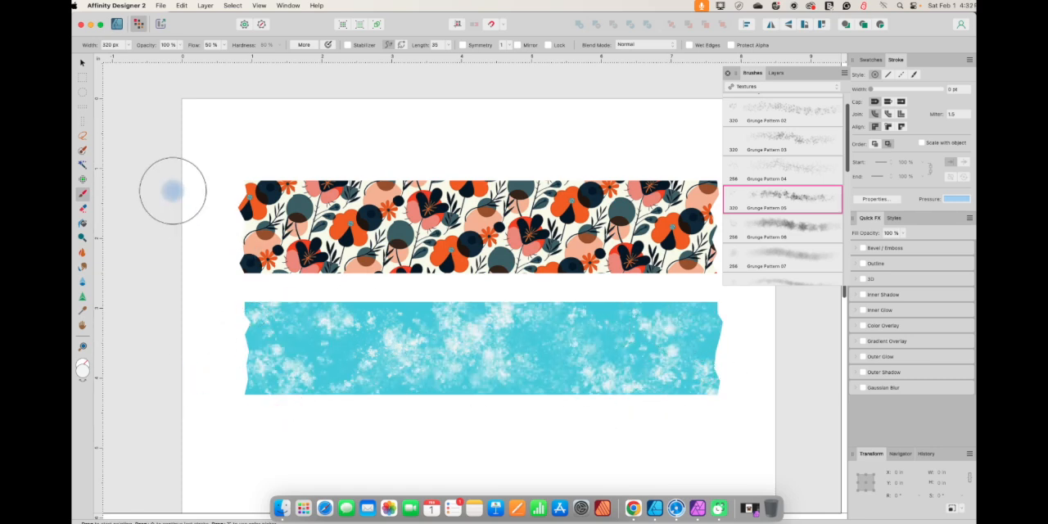
Step: Undo all the grunge brush strokes on the turquoise strip
key("super+z")
key("super+z")
key("super+z")
key("super+z")
key("super+z")
key("super+z")
key("super+z")
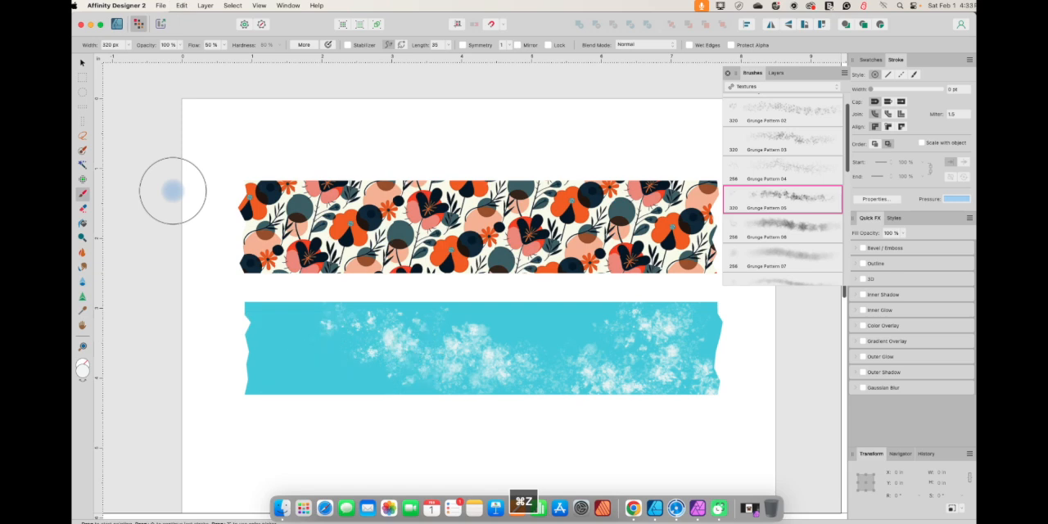
key("super+z")
key("super+z")
key("super+z")
key("super+z")
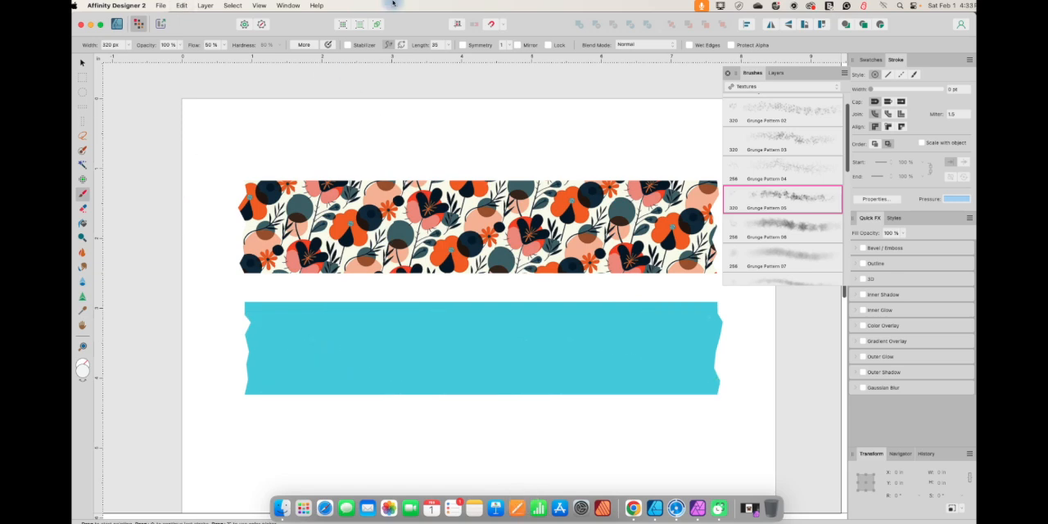
Step: Switch the brush library to the Pencils category and try a narrower near-white stroke across the turquoise strip
left_click(795, 87)
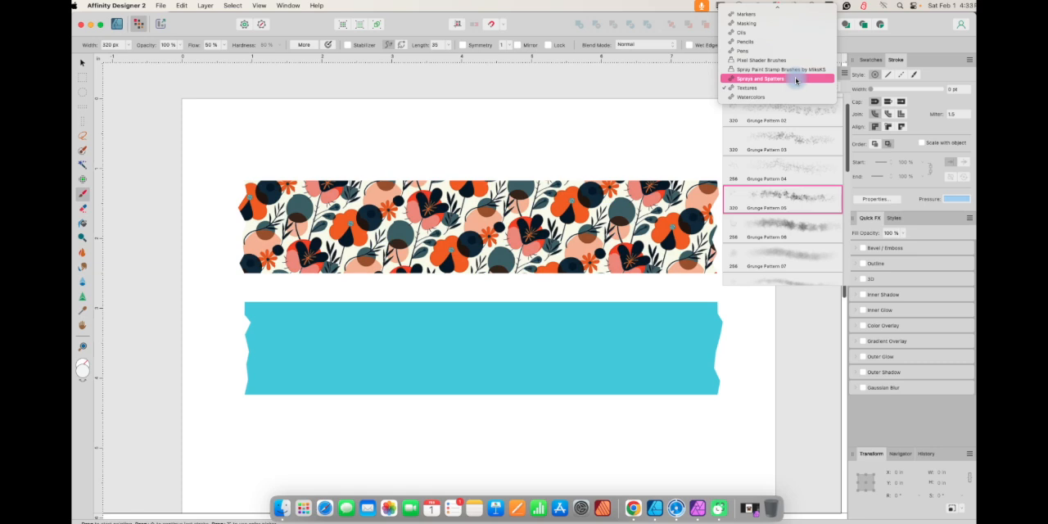
left_click(760, 41)
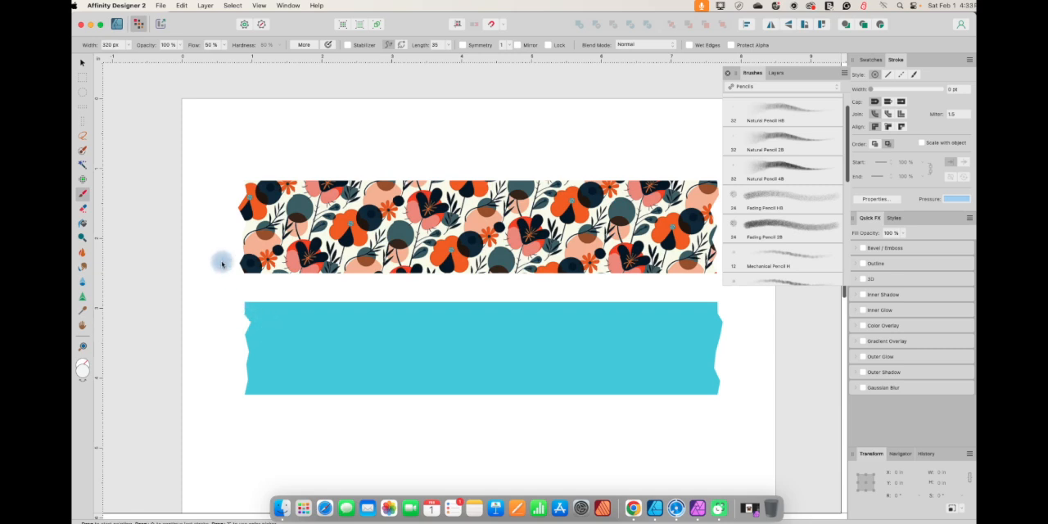
left_click(128, 46)
left_click_drag(129, 56, 92, 56)
left_click_drag(248, 329, 521, 342)
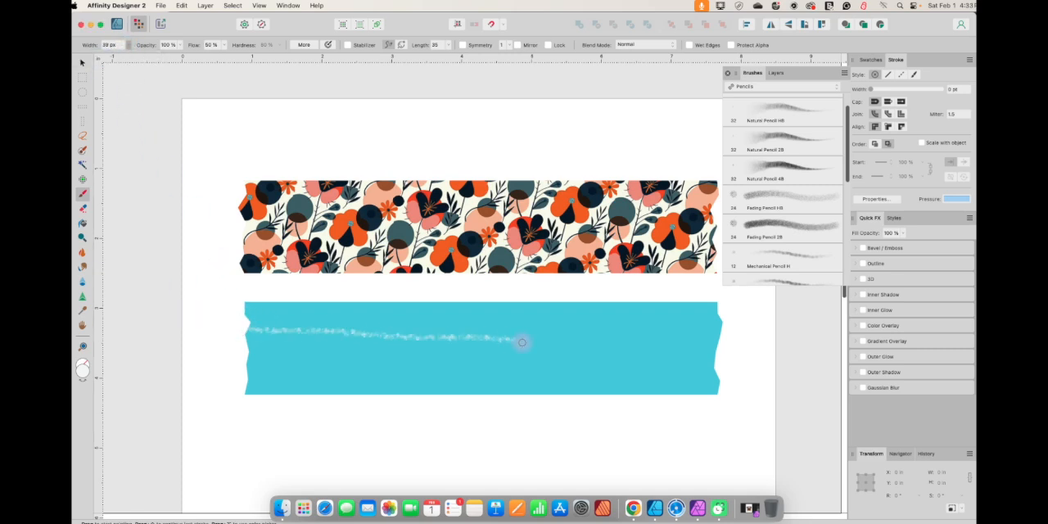
Step: Select the Mechanical Pencil 4B brush, try a stroke on the turquoise strip and undo both test strokes
scroll(784, 181, "down", 3)
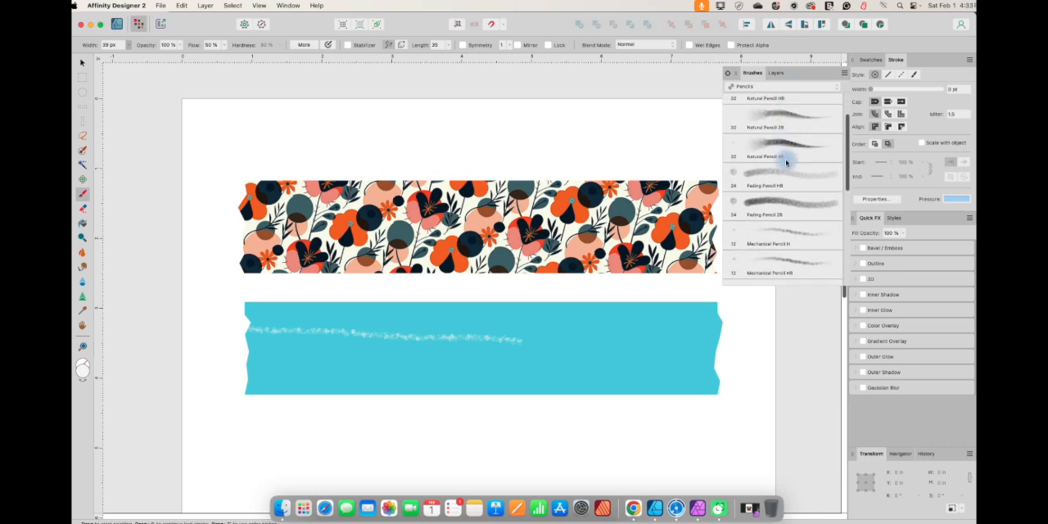
scroll(786, 163, "down", 5)
scroll(788, 164, "down", 2)
left_click(803, 227)
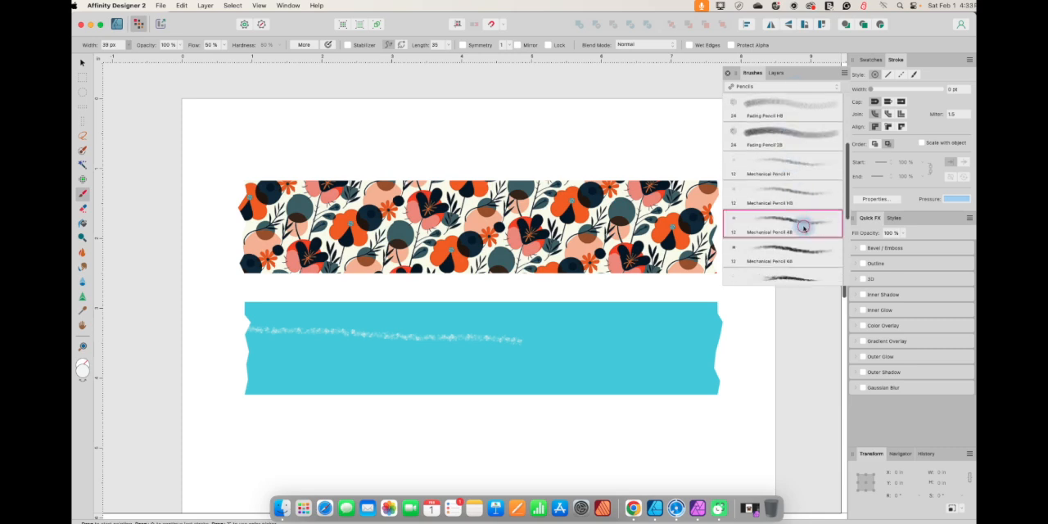
left_click_drag(320, 322, 536, 328)
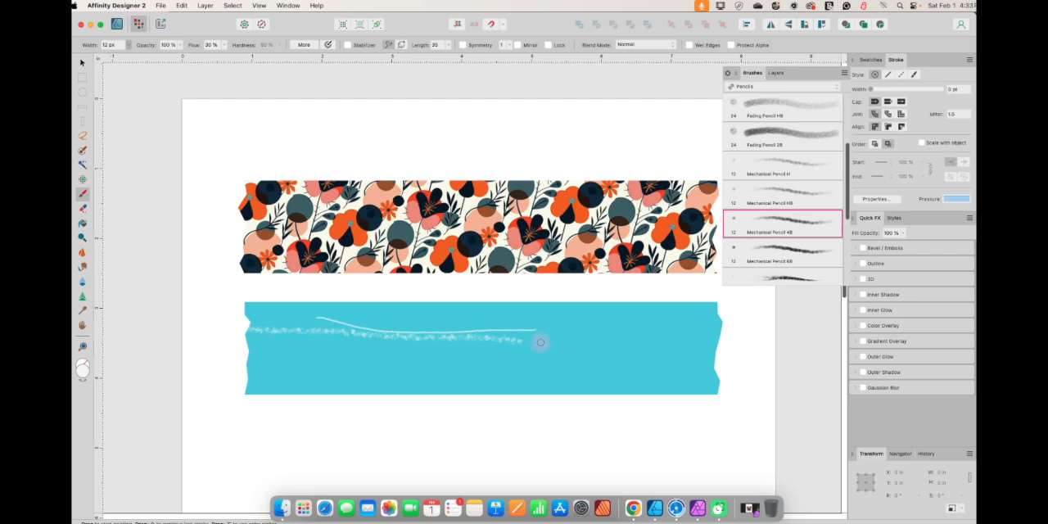
key("super+z")
key("super+z")
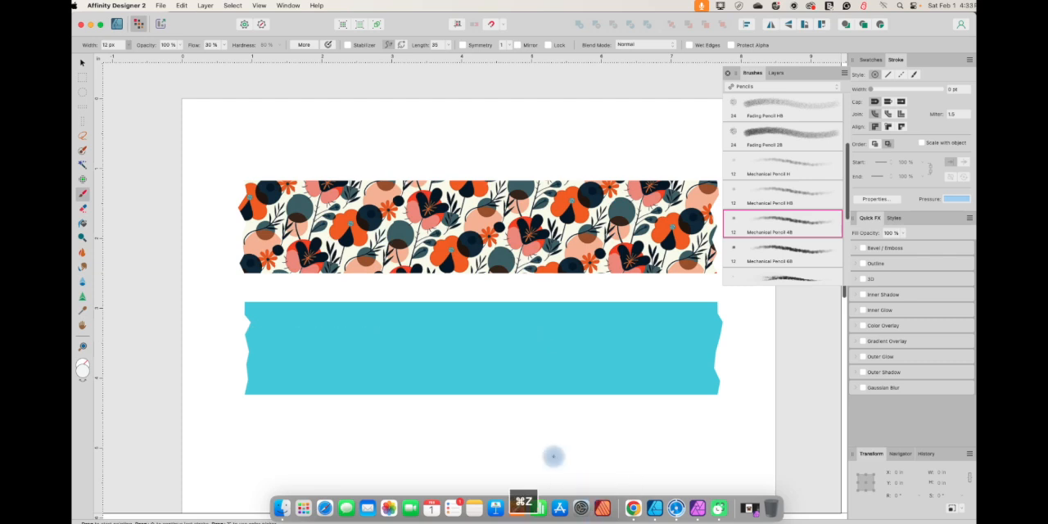
left_click_drag(232, 321, 291, 321)
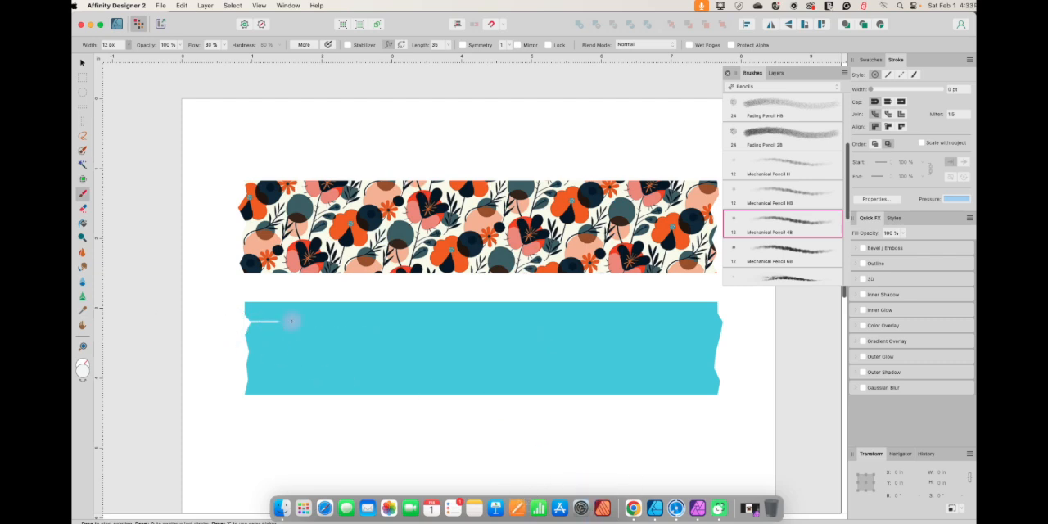
mouse_move(502, 323)
left_mouse_down()
mouse_move(679, 294)
mouse_move(729, 302)
left_mouse_up()
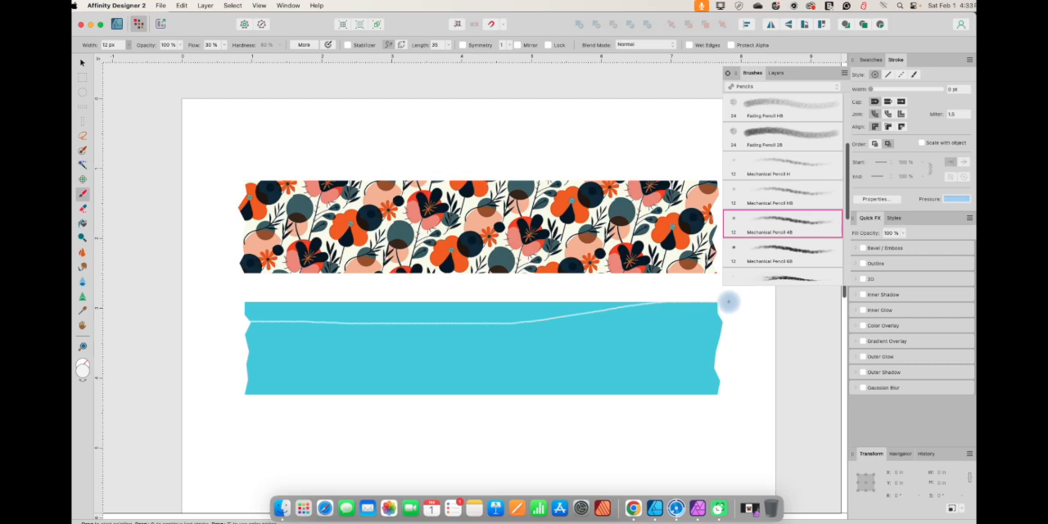
key("super+z")
left_click_drag(236, 324, 272, 323)
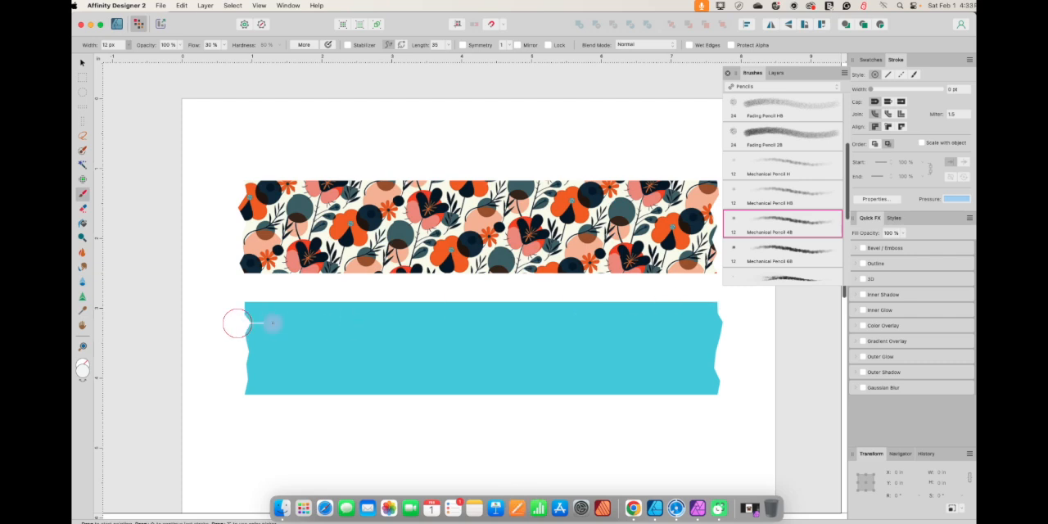
mouse_move(635, 310)
left_mouse_down()
mouse_move(721, 307)
mouse_move(700, 308)
left_mouse_up()
key("super+z")
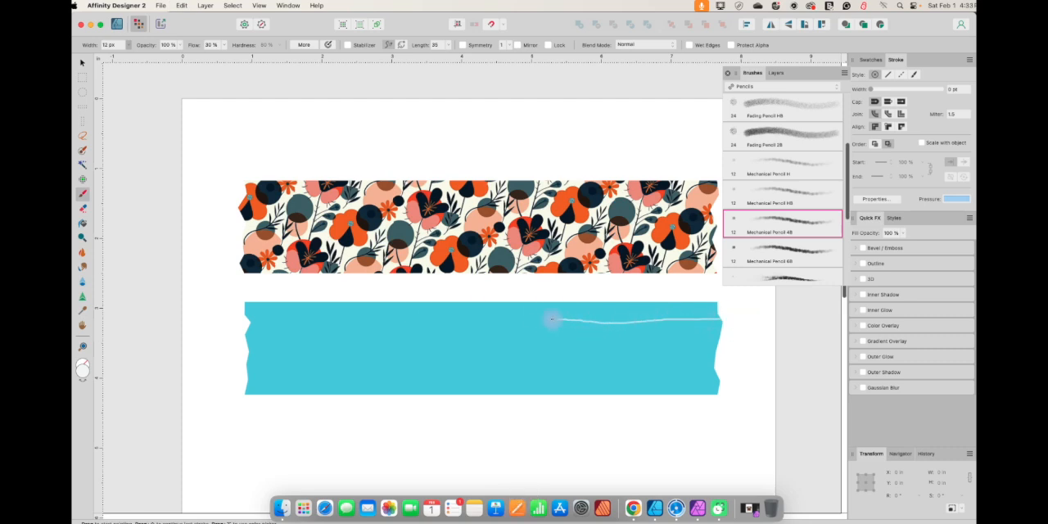
Step: Paint four evenly spaced, slightly wavy horizontal near-white lines across the full length of the turquoise strip
left_click_drag(283, 318, 234, 320)
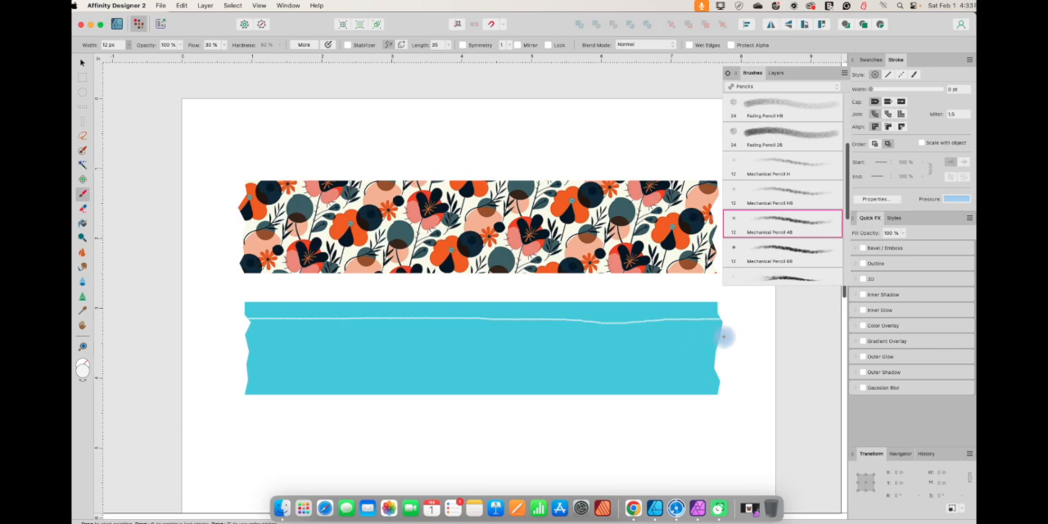
mouse_move(344, 337)
left_mouse_down()
mouse_move(245, 334)
mouse_move(303, 358)
left_mouse_up()
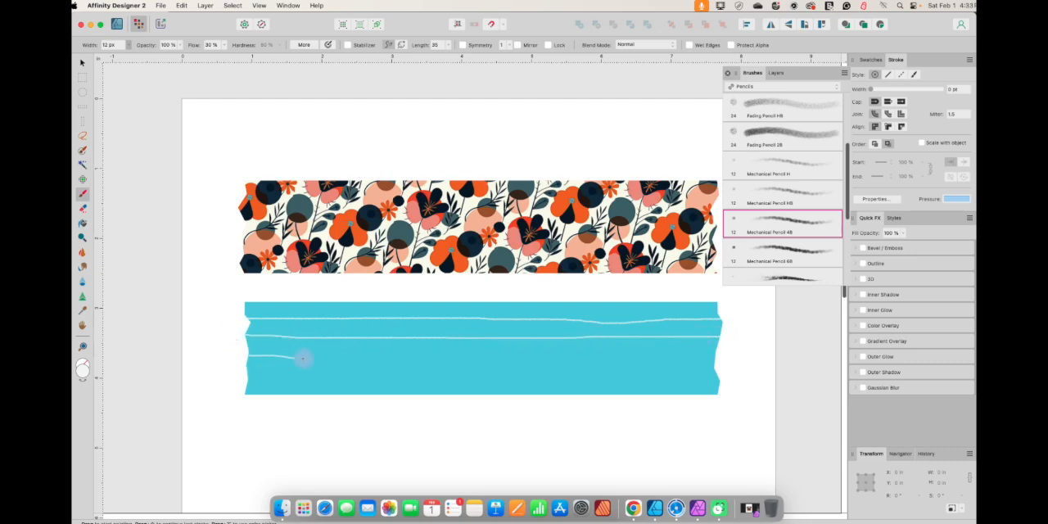
left_click_drag(625, 355, 723, 352)
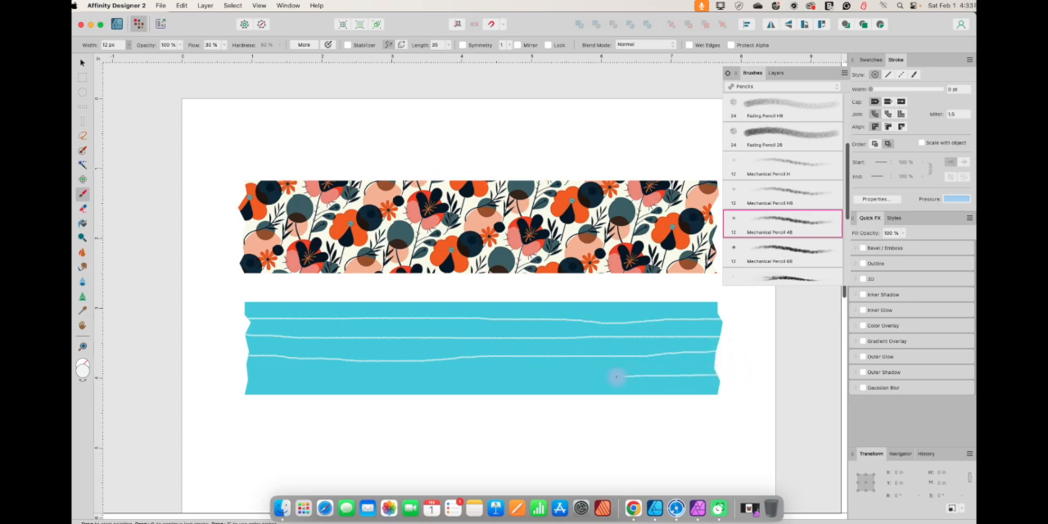
left_click_drag(256, 378, 225, 379)
left_click_drag(261, 294, 257, 322)
left_click_drag(262, 390, 264, 411)
key("super+z")
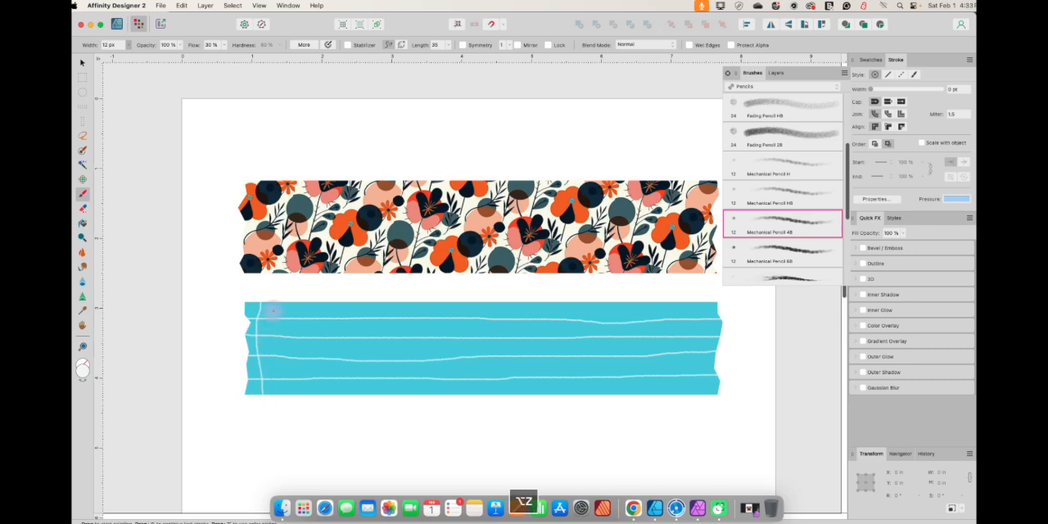
key("super+z")
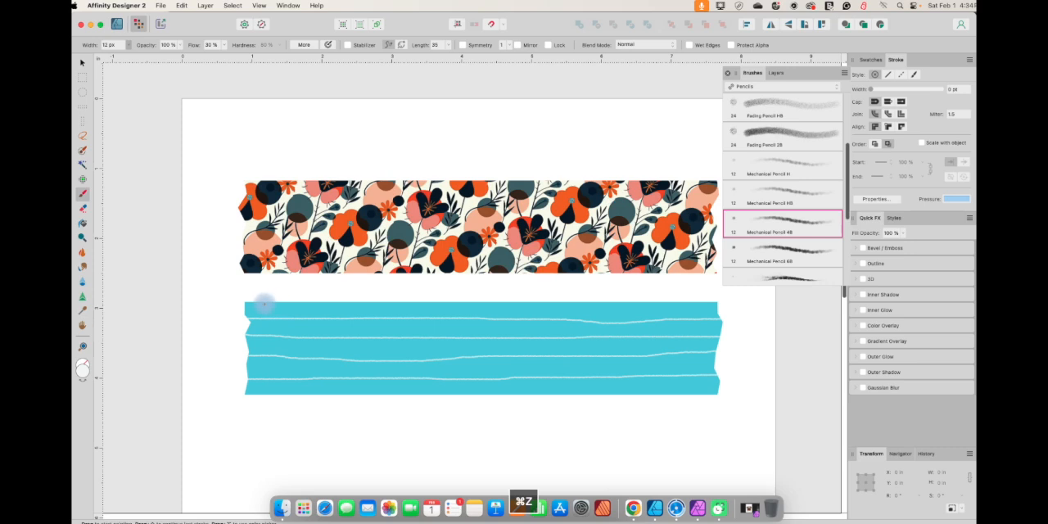
Step: Paint evenly spaced vertical near-white lines along the whole turquoise strip to complete a hand-drawn grid
left_click_drag(267, 383, 269, 410)
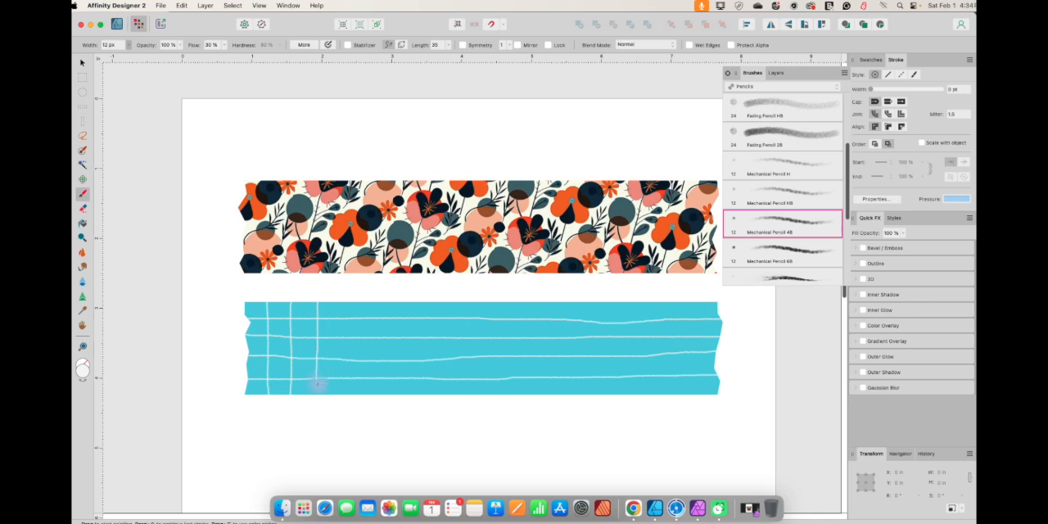
left_click_drag(343, 370, 340, 402)
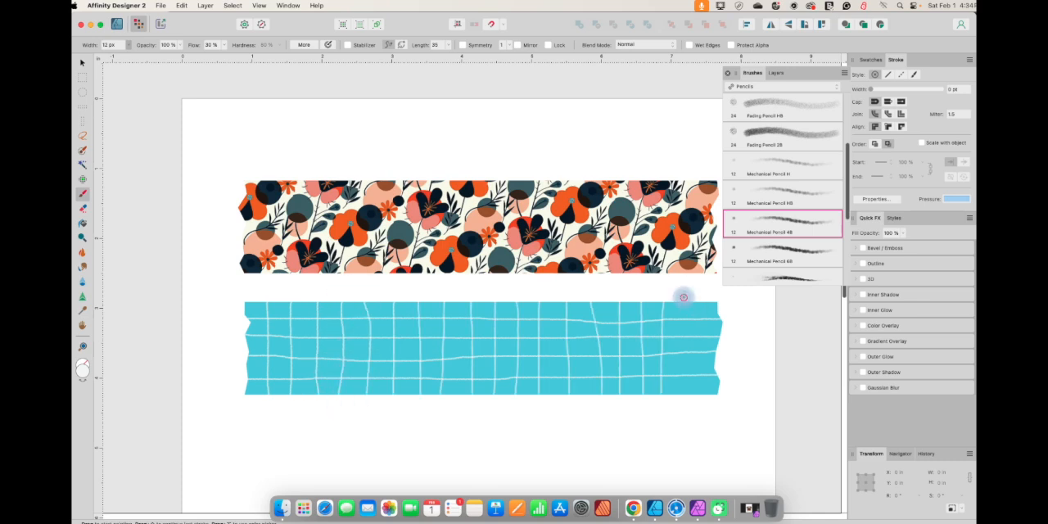
left_click_drag(684, 297, 687, 407)
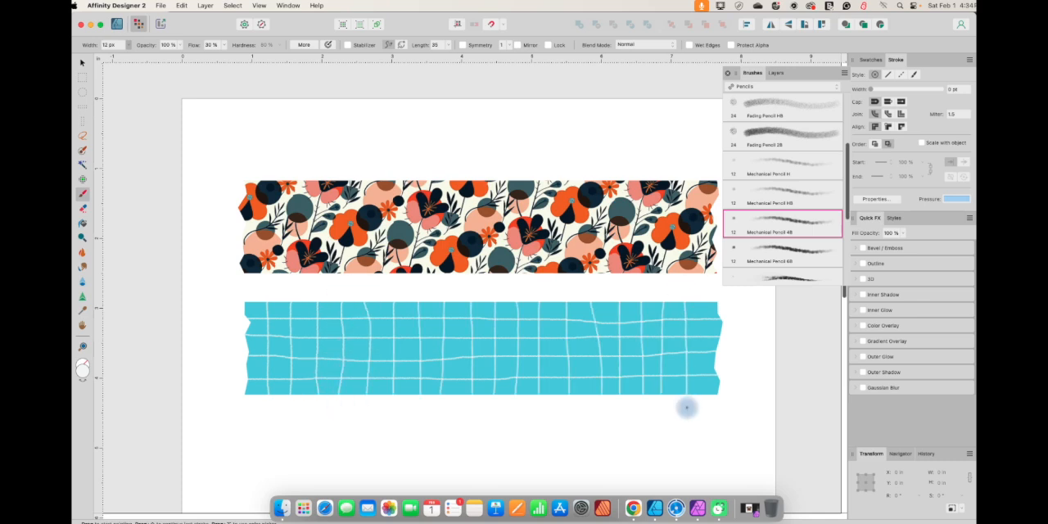
left_click_drag(709, 302, 711, 416)
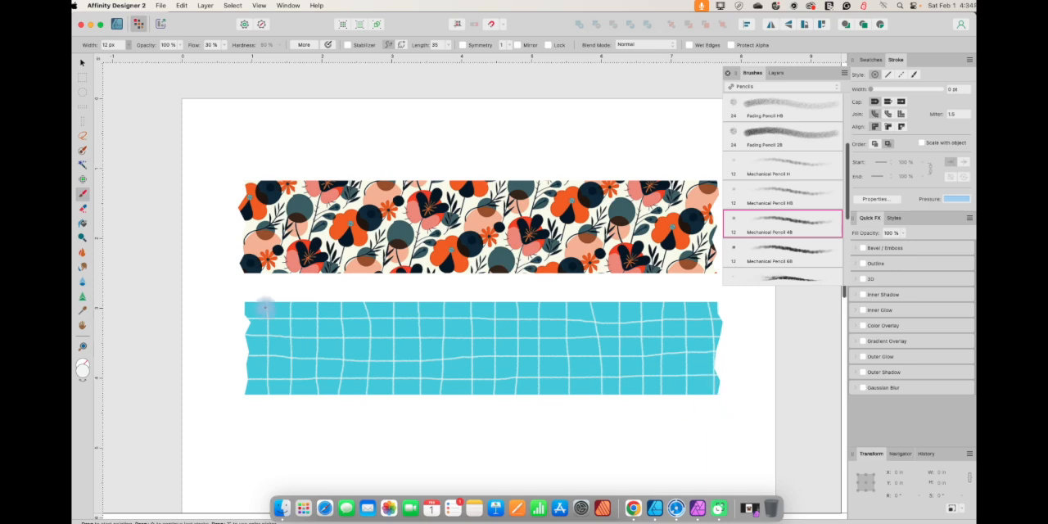
Step: Draw a rectangle larger than the turquoise strip in the Designer persona, fill it red and place it behind both strips
left_click(117, 23)
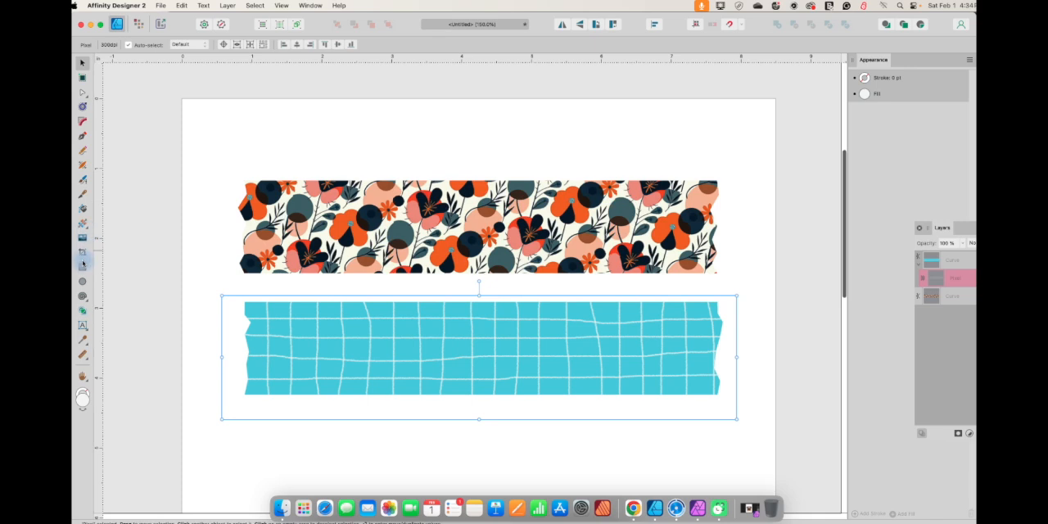
left_click(82, 265)
left_click_drag(175, 268, 768, 453)
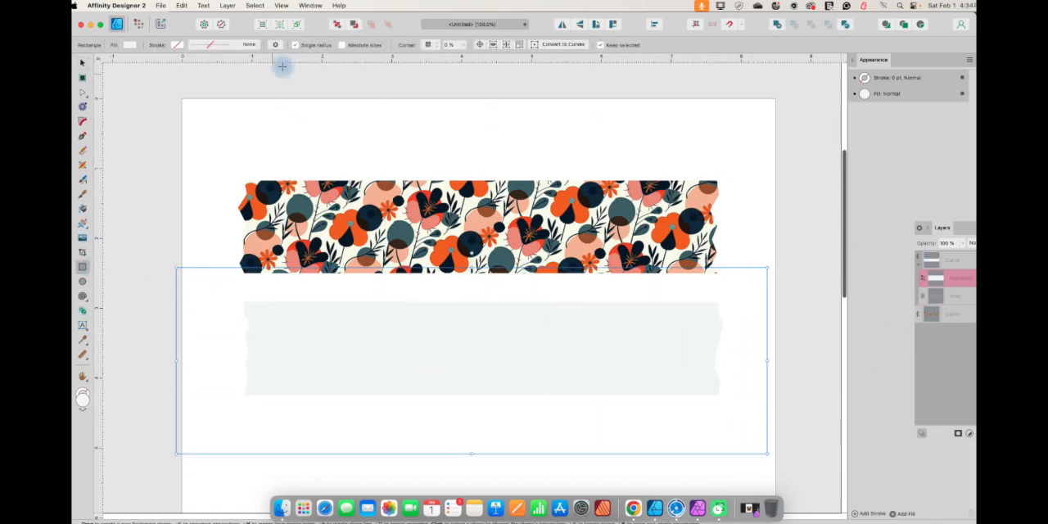
left_click(129, 44)
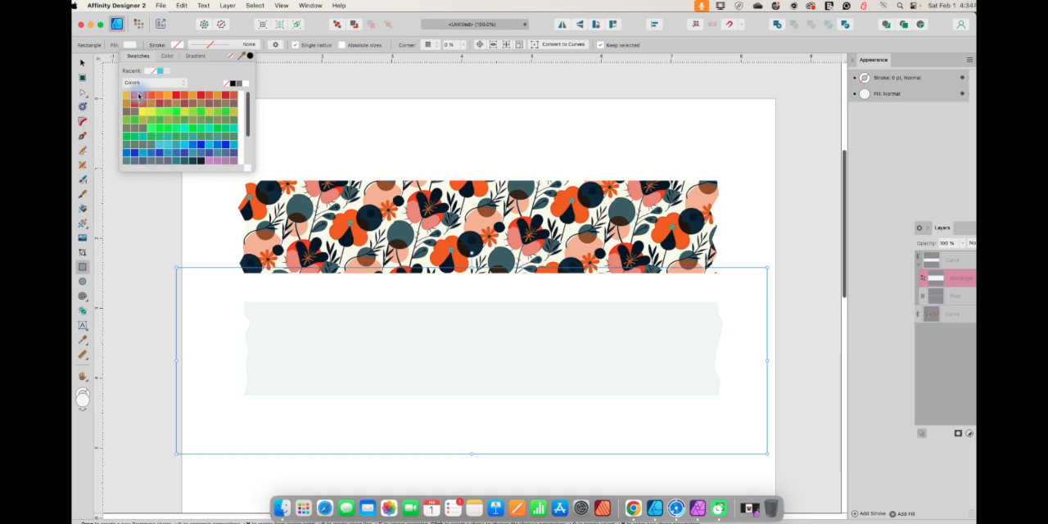
left_click(137, 96)
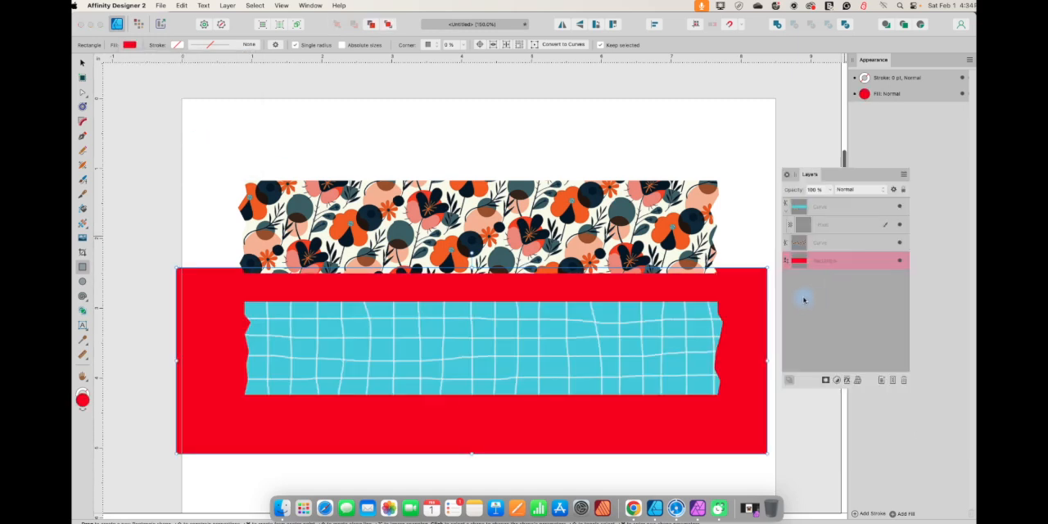
Step: Clip the painted grid's pixel layer inside the turquoise strip's curve and delete the red rectangles
left_click(836, 205)
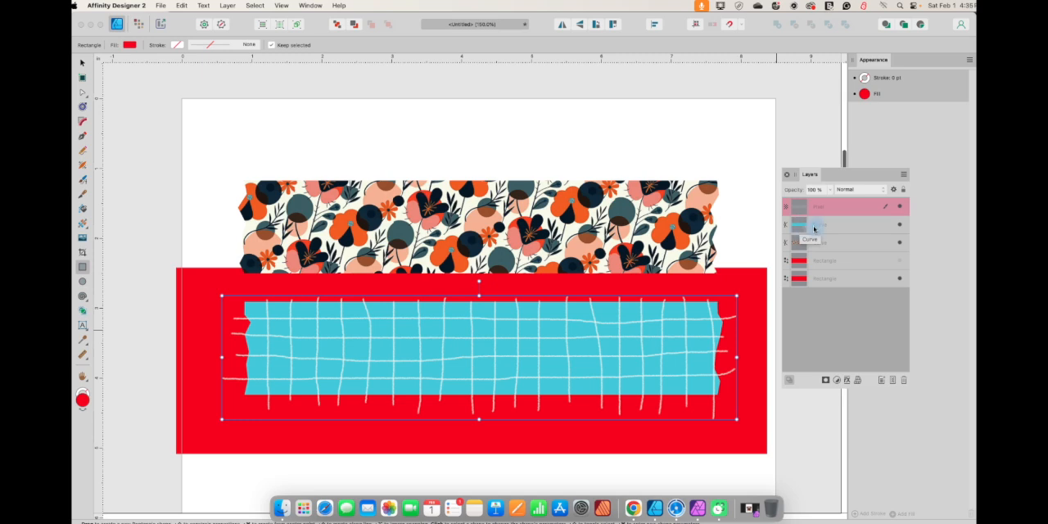
left_click_drag(826, 207, 851, 226)
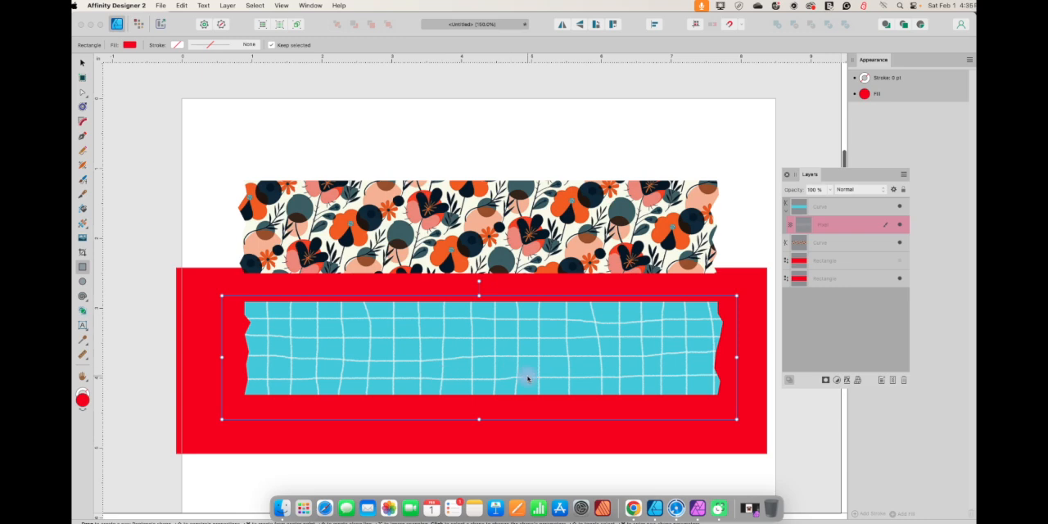
key("Delete")
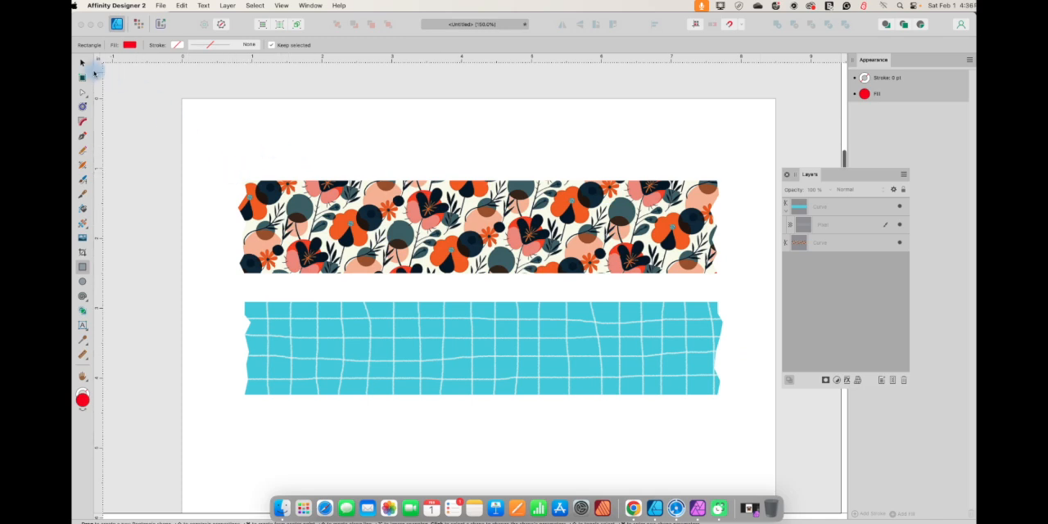
Step: Create export slices from both tape strips in the Export persona
left_click(162, 26)
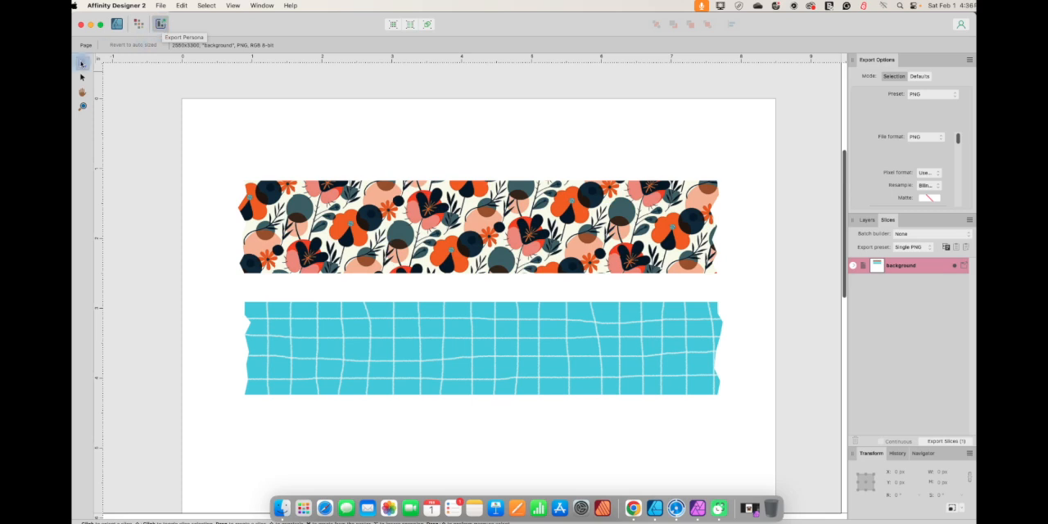
left_click(82, 79)
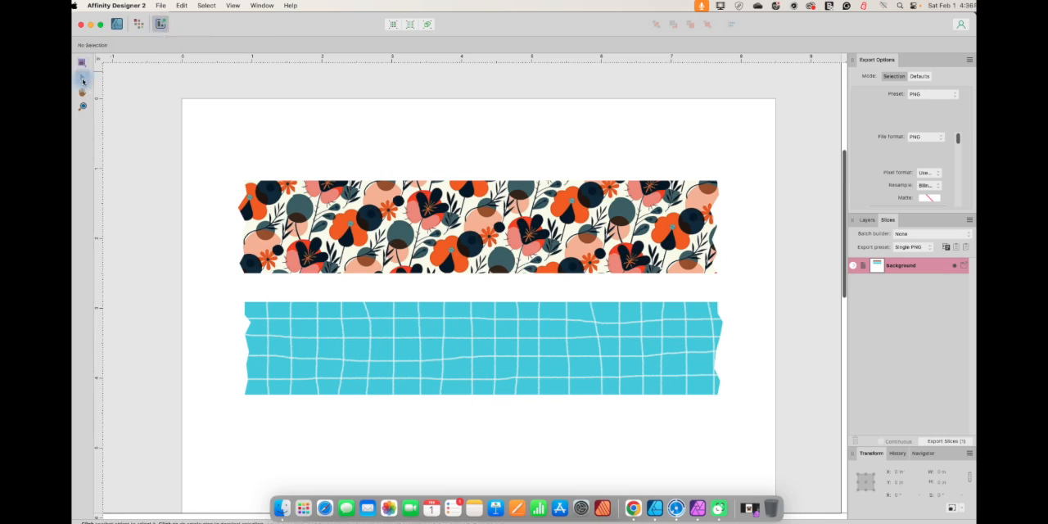
left_click_drag(210, 143, 786, 443)
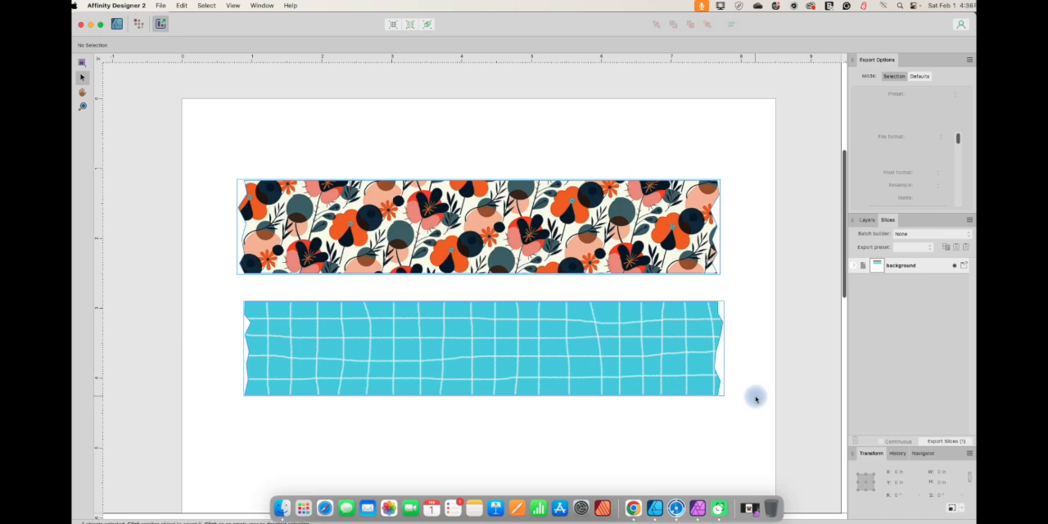
right_click(585, 140)
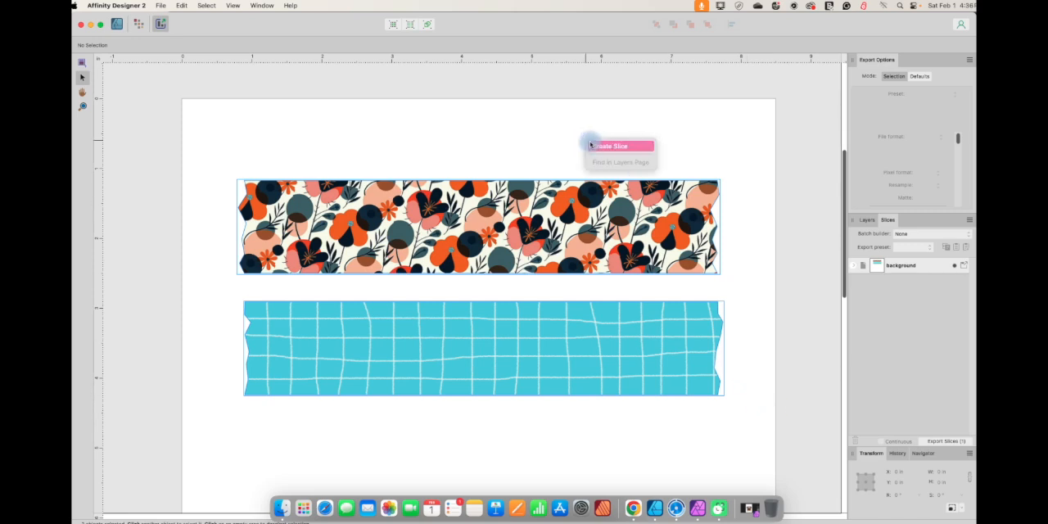
left_click(610, 145)
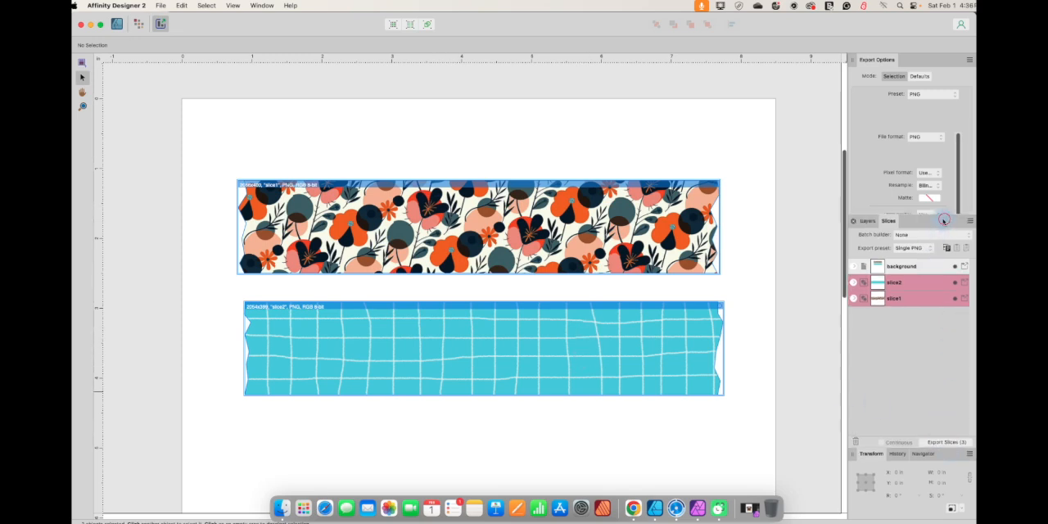
Step: Exclude the background slice from export and expand slice2's export settings, keeping the Single PNG preset
left_click_drag(943, 221, 823, 197)
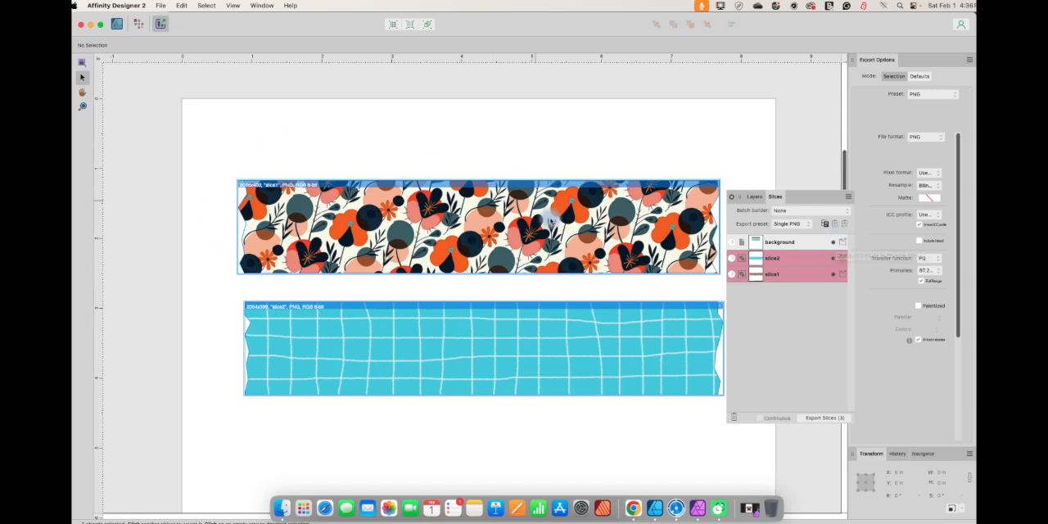
left_click(833, 244)
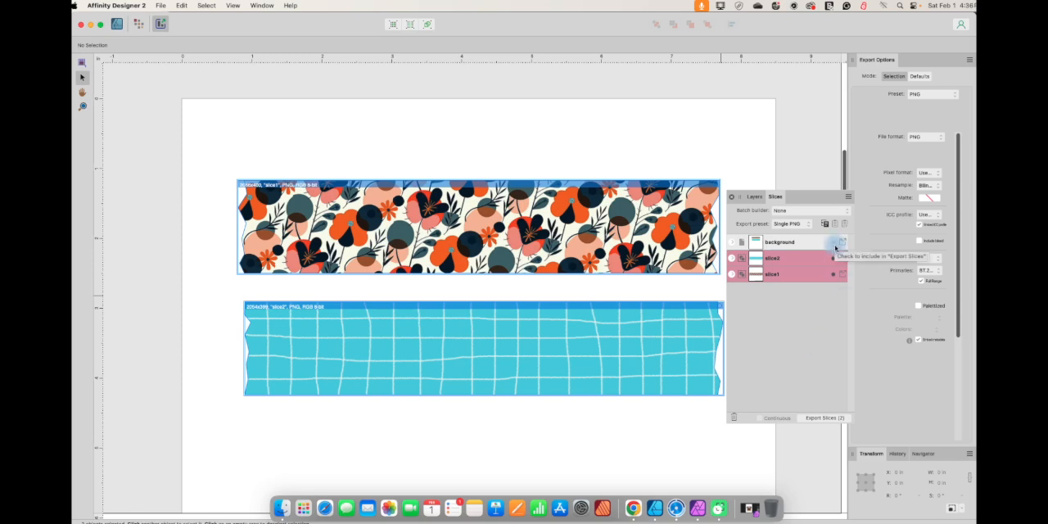
left_click(789, 225)
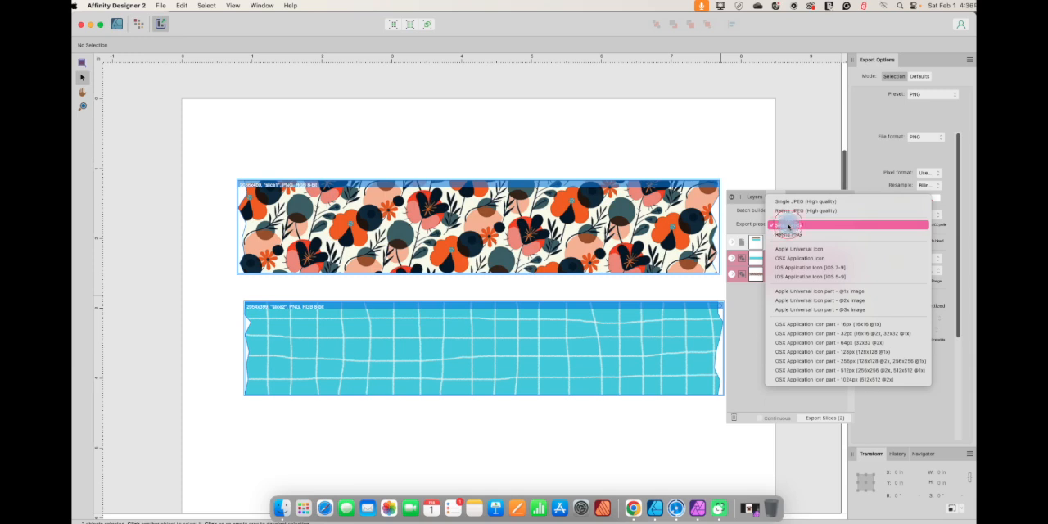
left_click(789, 225)
left_click(732, 259)
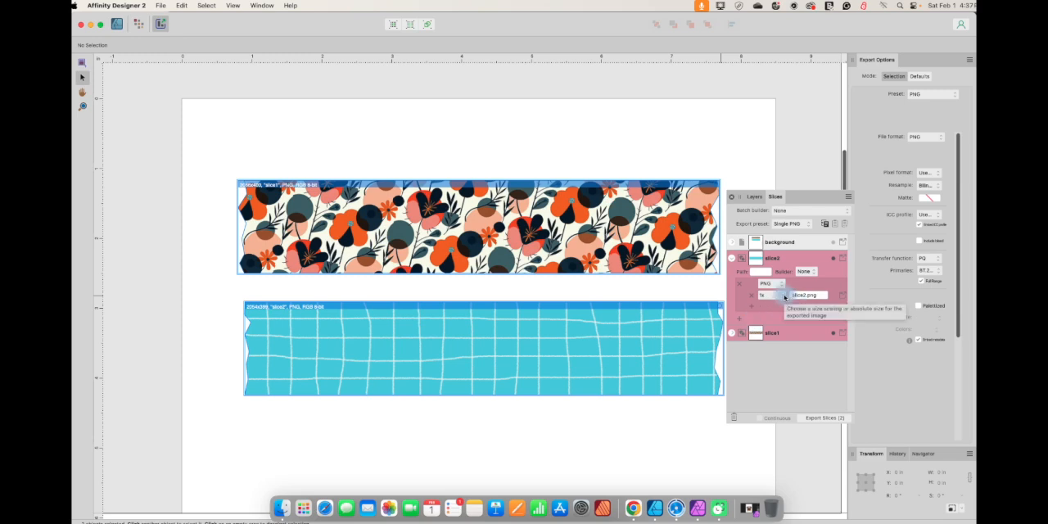
left_click(785, 295)
left_click(812, 381)
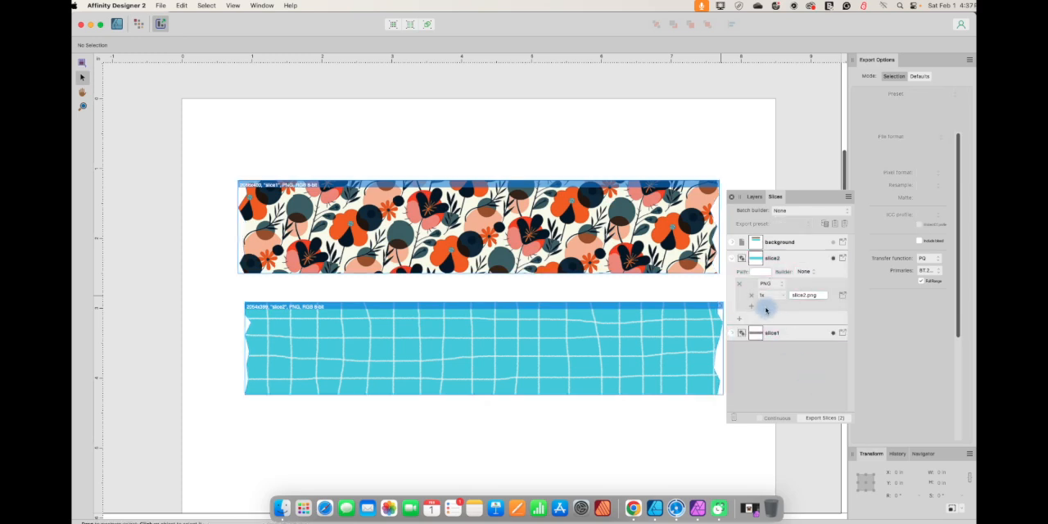
left_click(825, 418)
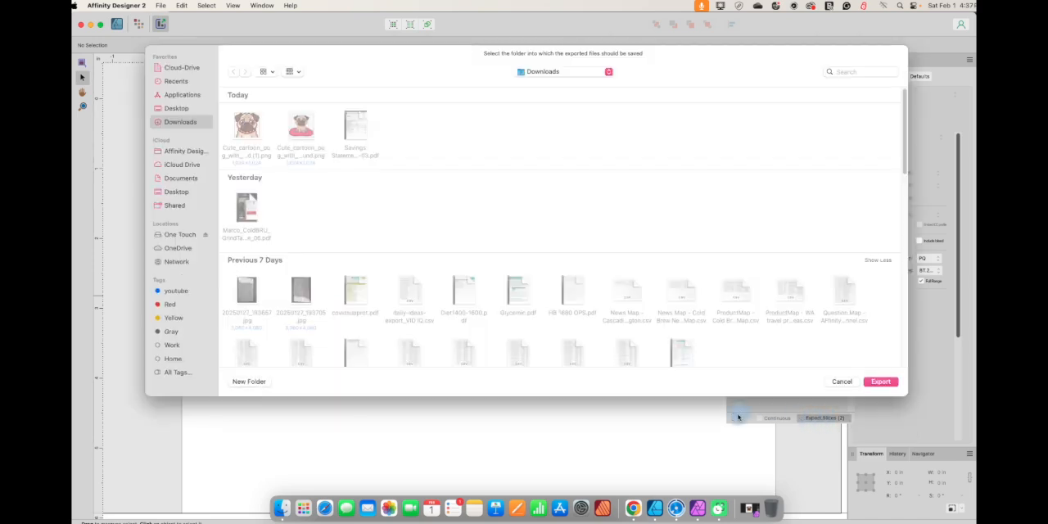
left_click(876, 382)
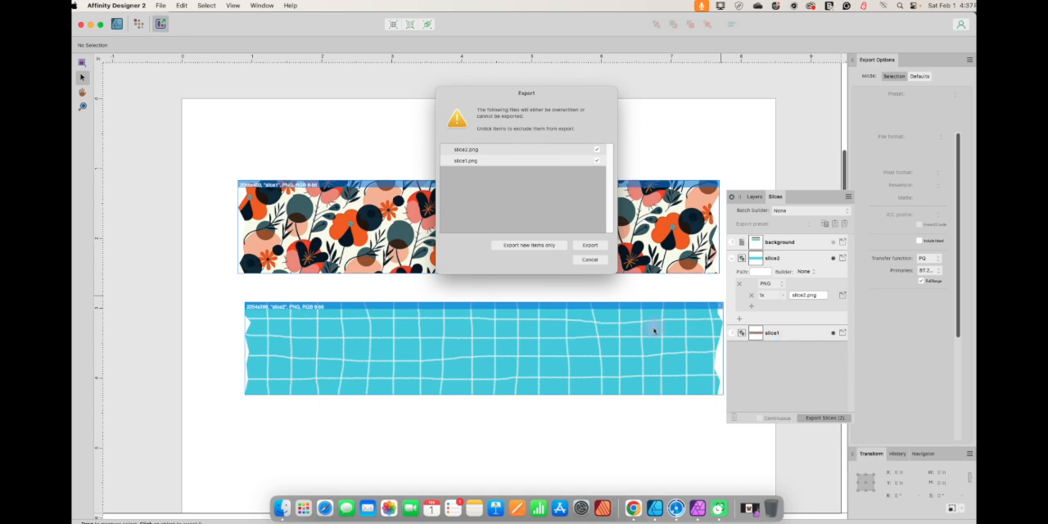
left_click(585, 262)
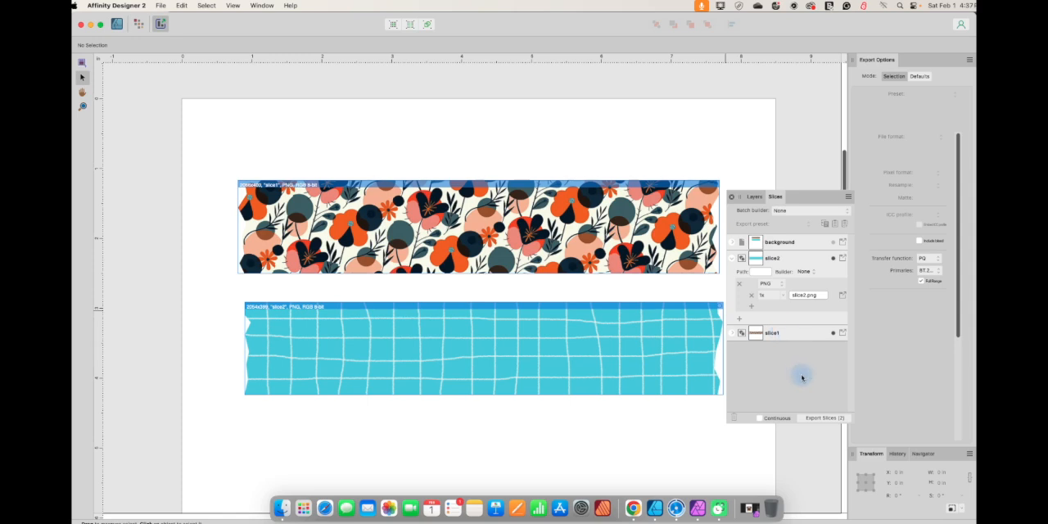
Step: Rename the turquoise strip's slice to aquawashi and the floral strip's slice to floralwashi
left_click(778, 259)
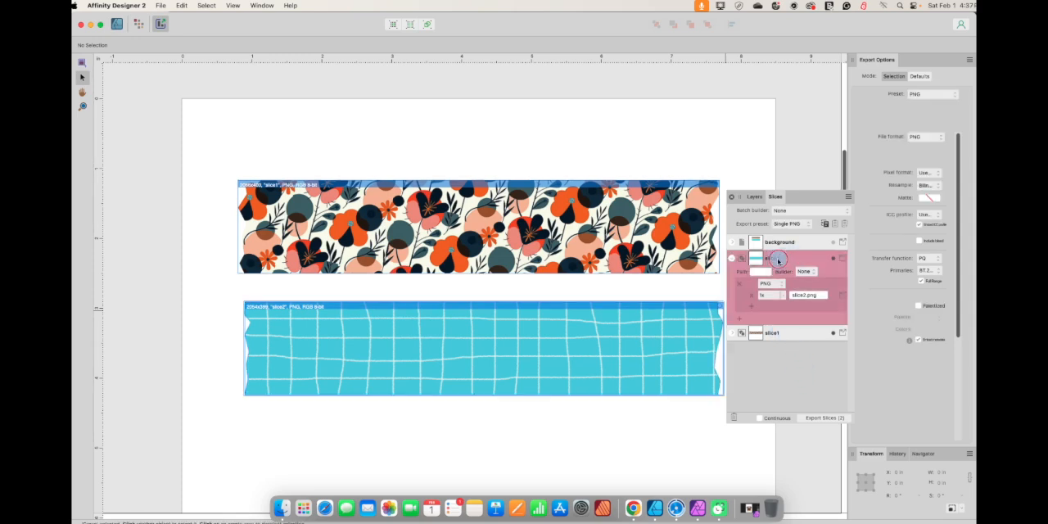
double_click(778, 258)
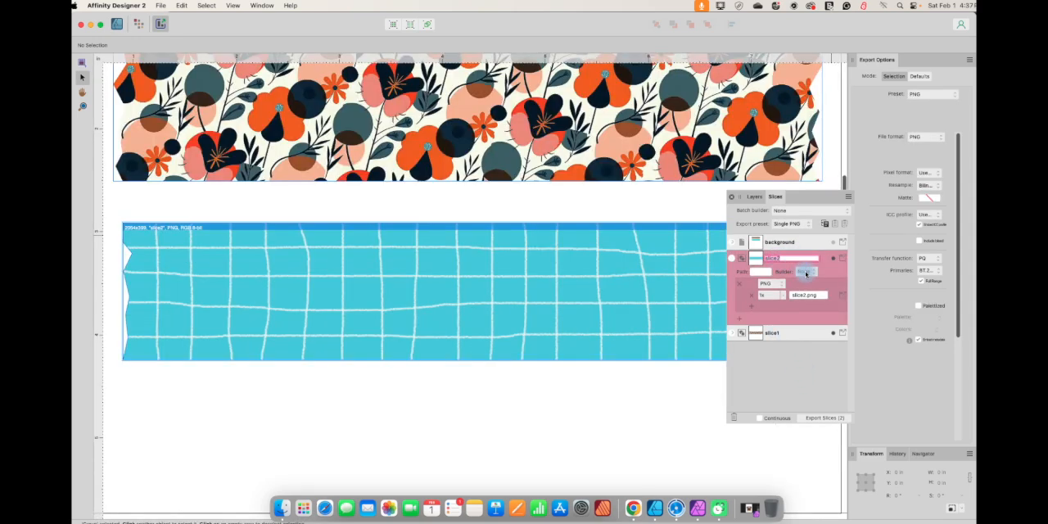
type("p")
left_click(782, 334)
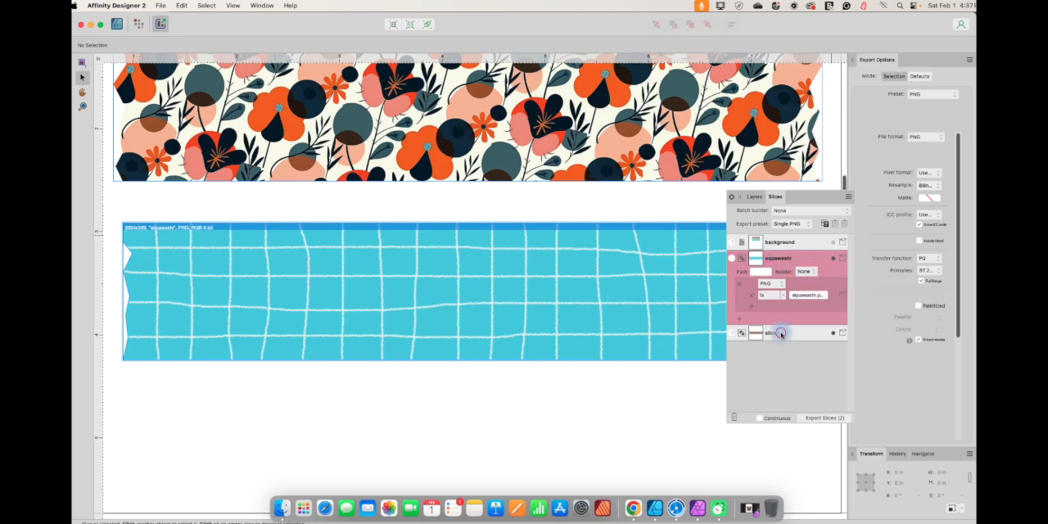
left_click(776, 333)
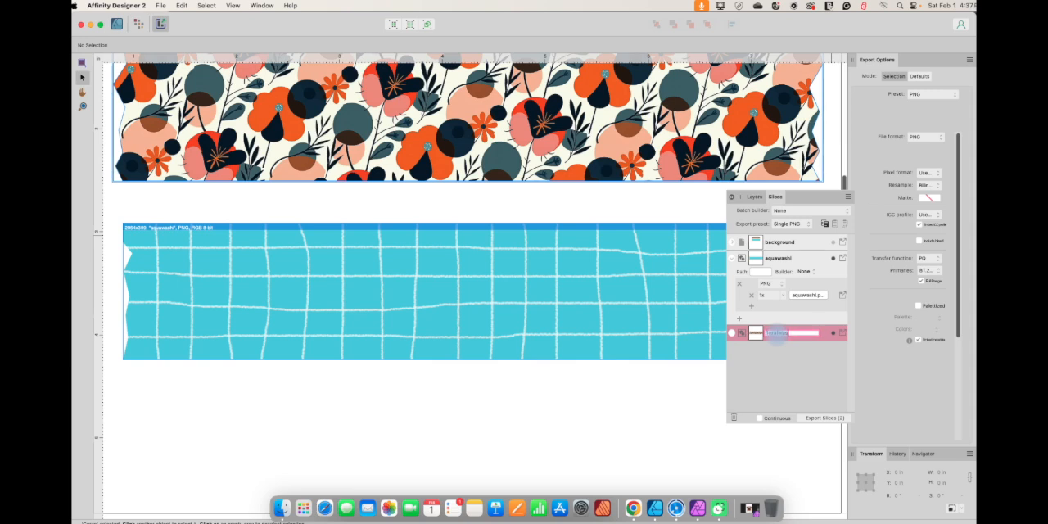
type("floralwashi")
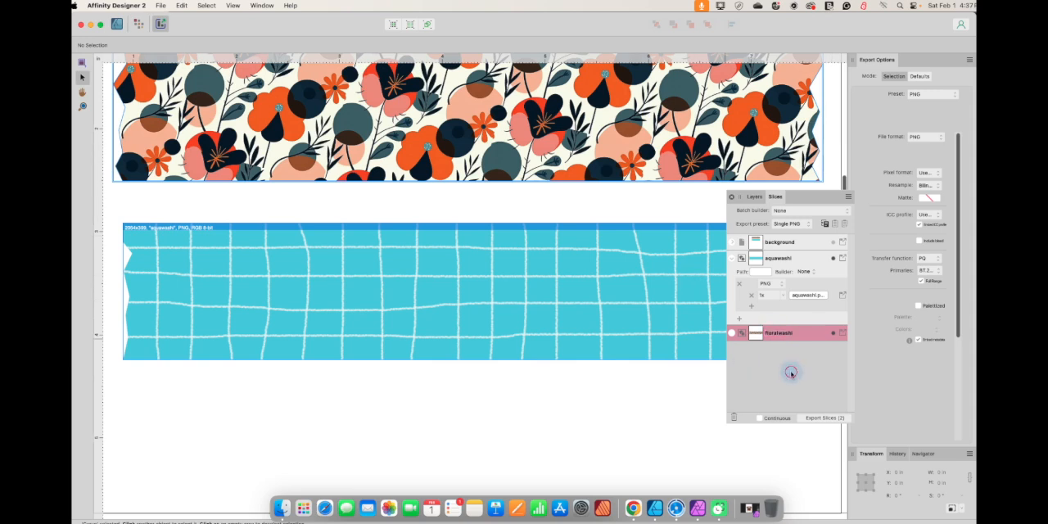
Step: Export the two renamed tape slices as PNG files into the Downloads folder
left_click(791, 371)
left_click(816, 419)
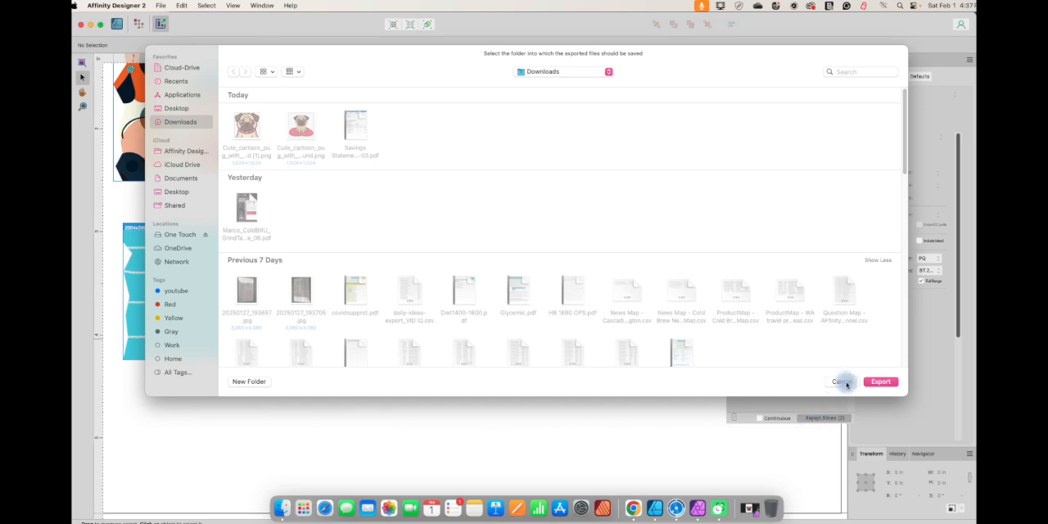
left_click(888, 382)
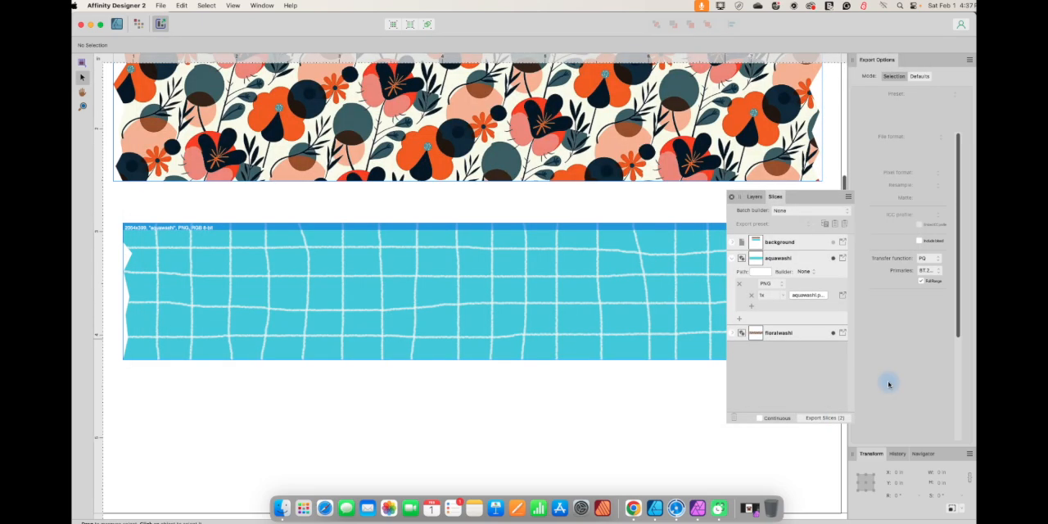
Step: Switch to Finder, find the exported files in Downloads, and preview aquawashi.png to check its torn edges
left_click(281, 509)
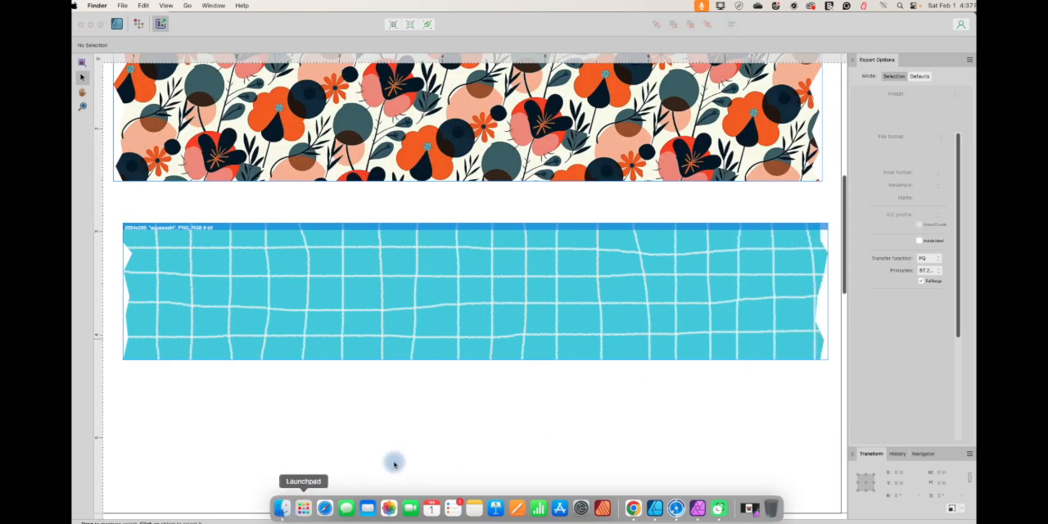
left_click(589, 192)
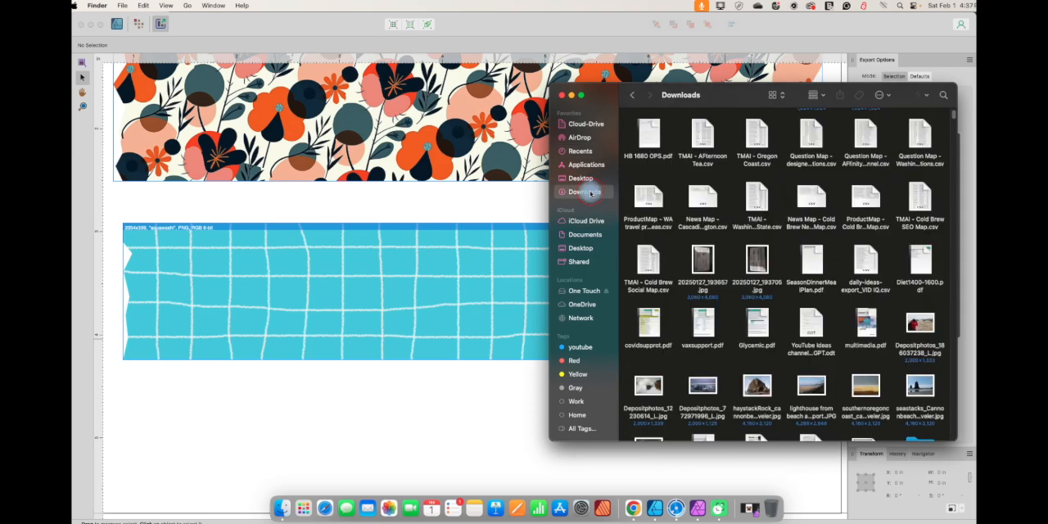
scroll(783, 210, "up", 2)
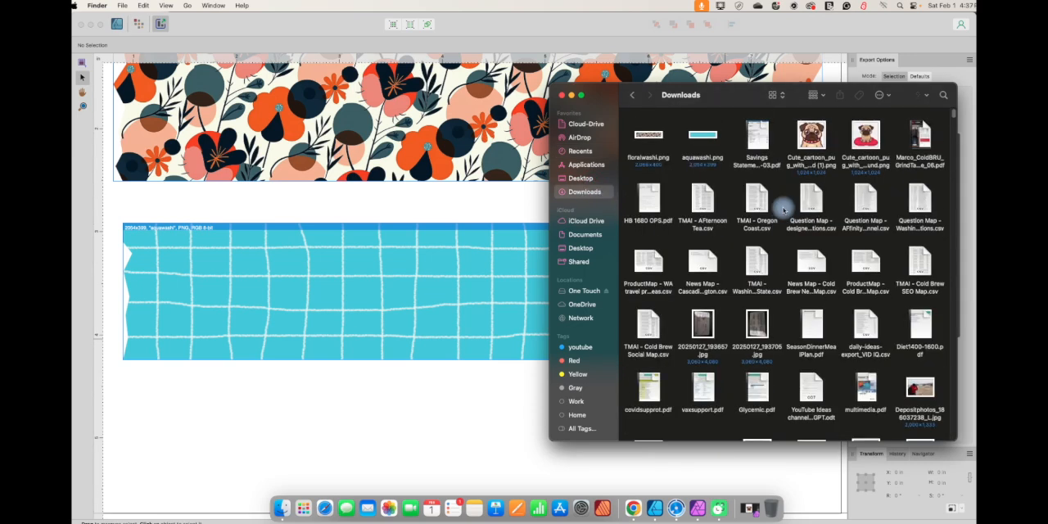
double_click(702, 135)
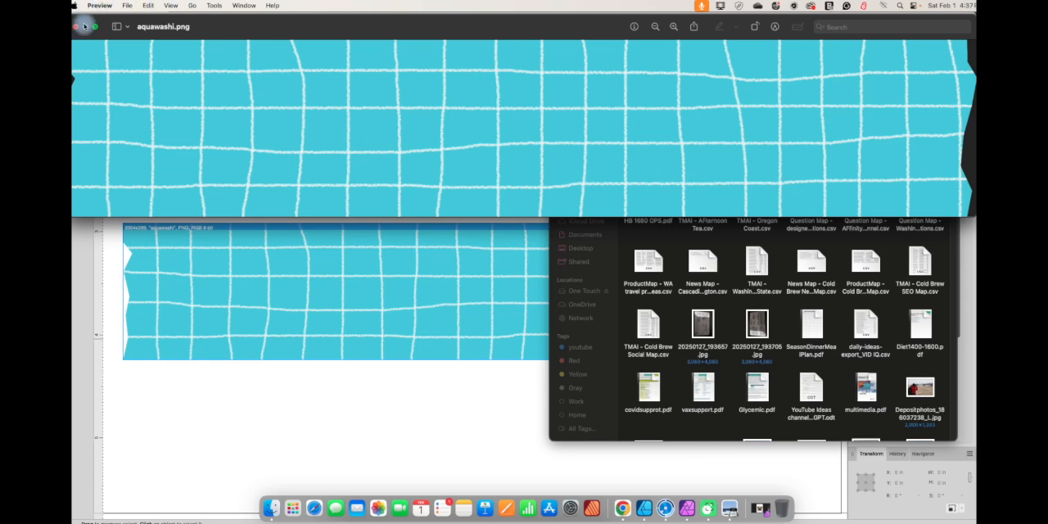
left_click(80, 26)
Step: Preview floralwashi.png to check the export, close the preview and Finder windows, and return to the tape document
double_click(663, 132)
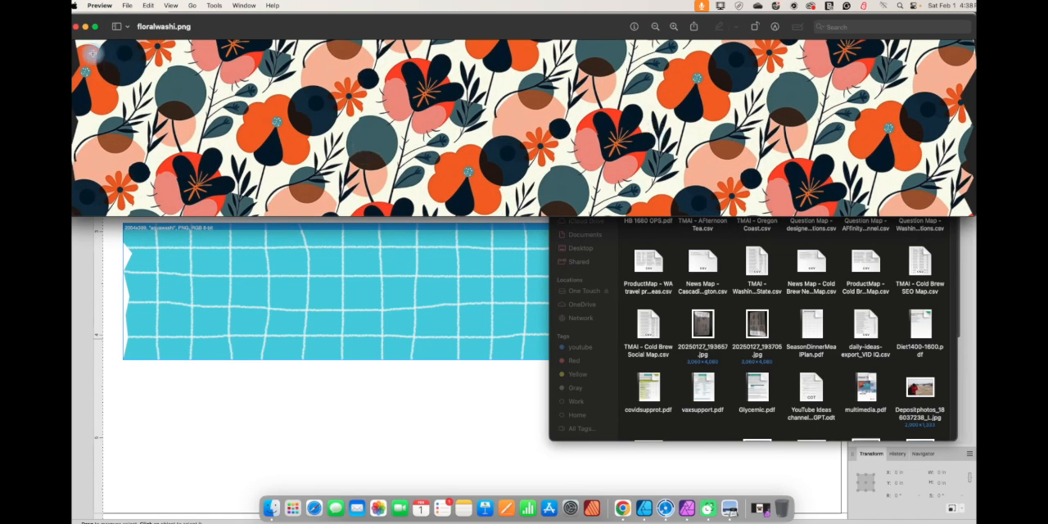
left_click(72, 25)
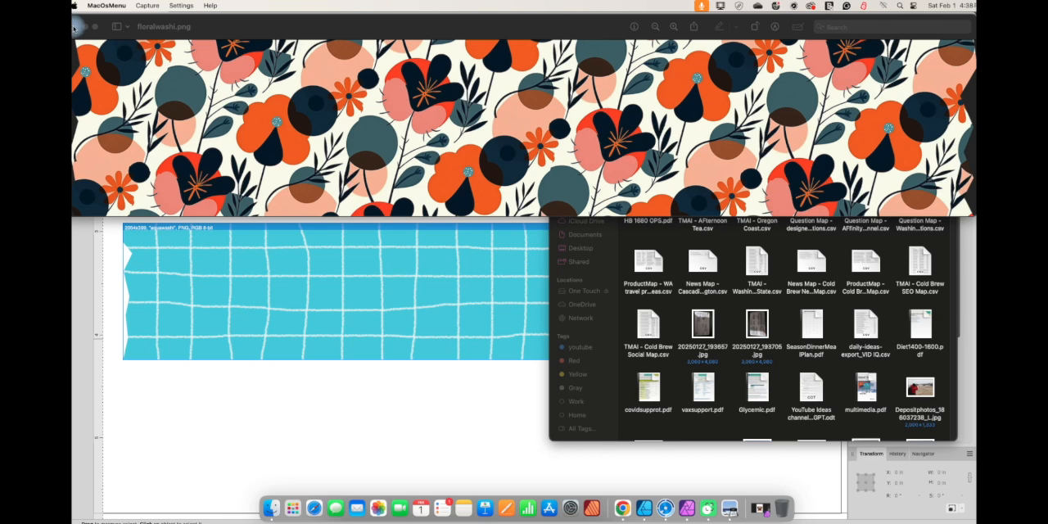
left_click(79, 26)
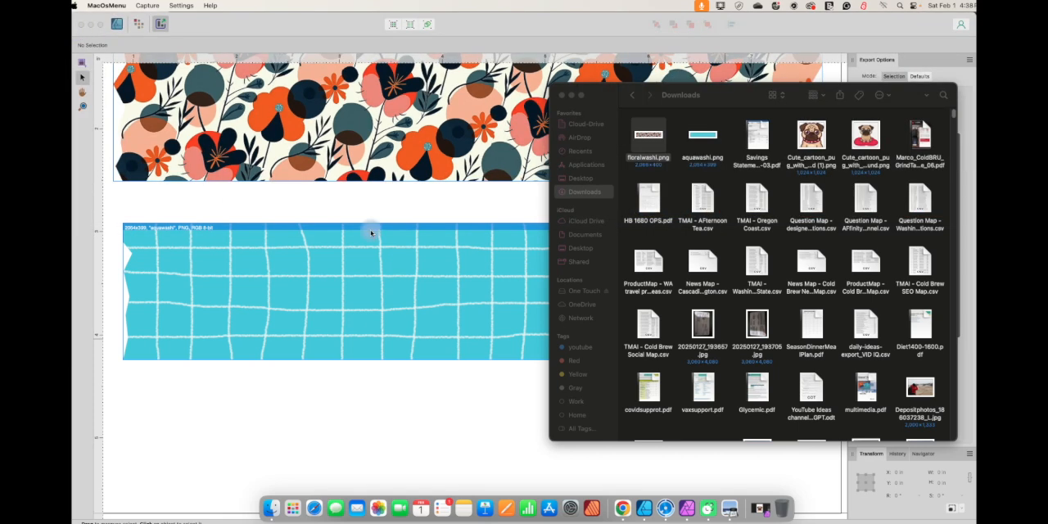
left_click(560, 95)
scroll(474, 191, "up", 2)
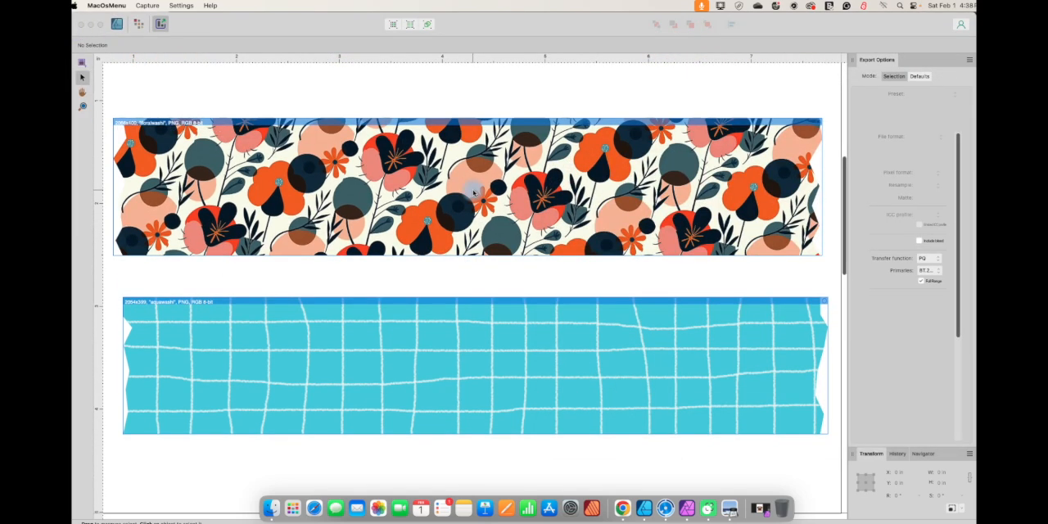